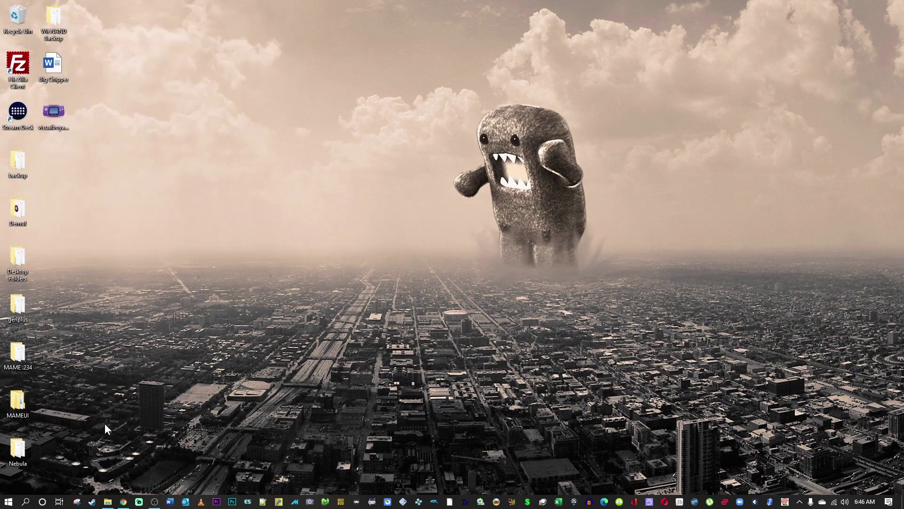
Bring up the WiiBrew Priiloader article in the browser and look through it.
left_click(125, 502)
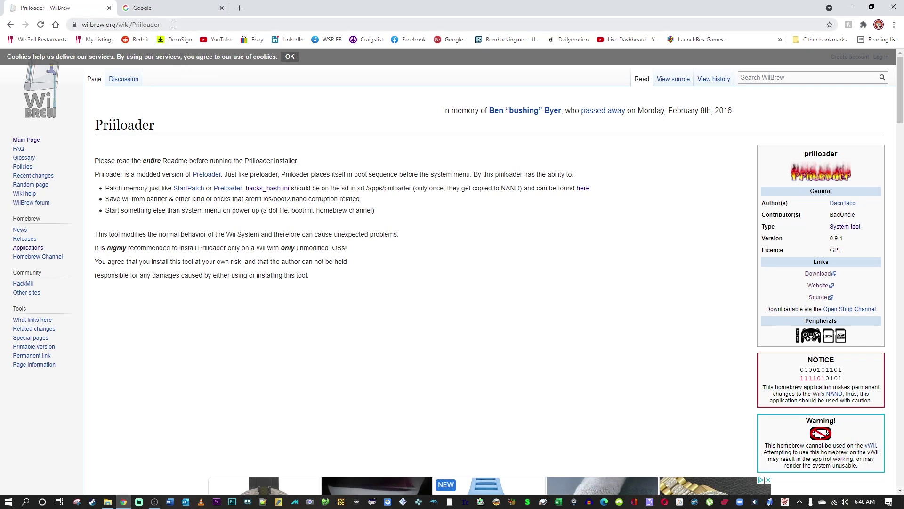
key("ctrl+l")
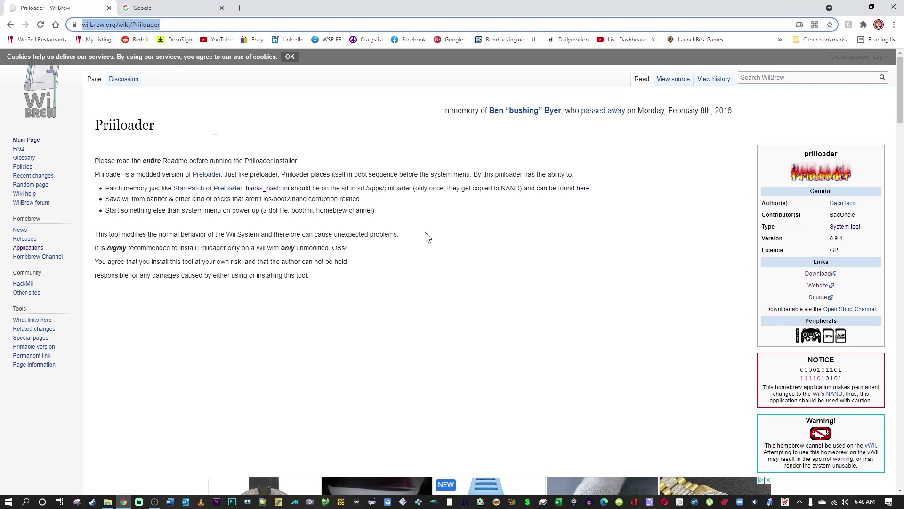
left_click(455, 246)
scroll(460, 254, "down", 11)
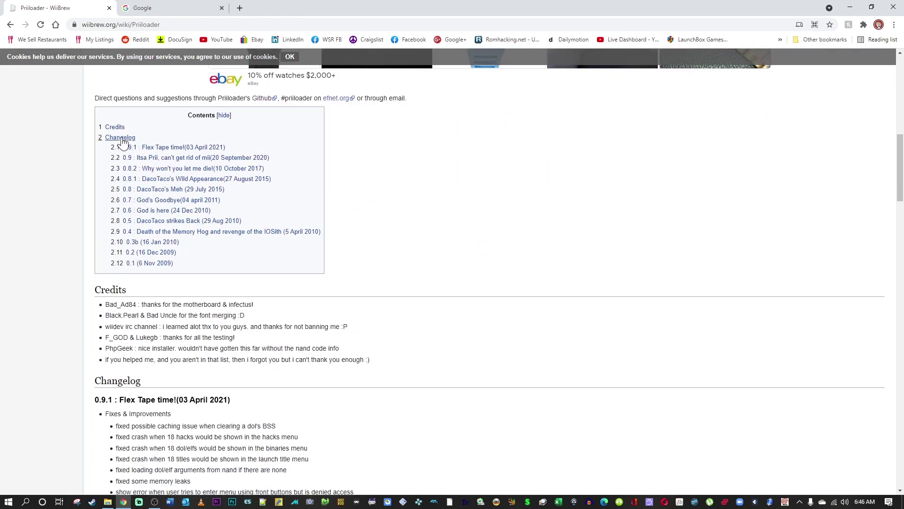
scroll(260, 287, "down", 15)
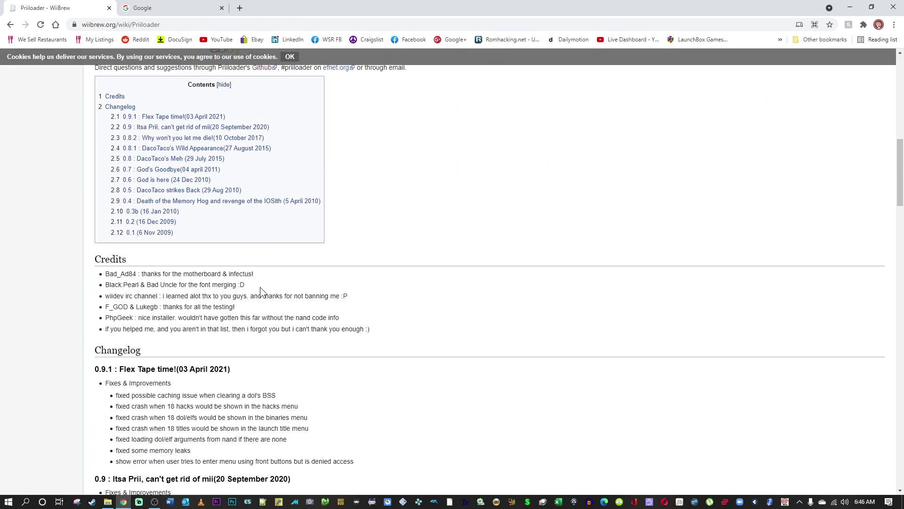
scroll(260, 281, "down", 11)
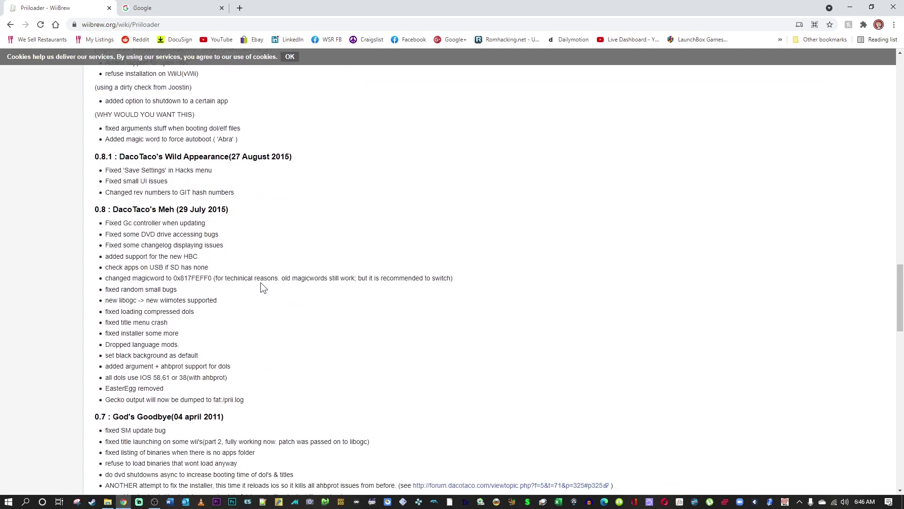
scroll(619, 269, "up", 19)
scroll(613, 267, "up", 20)
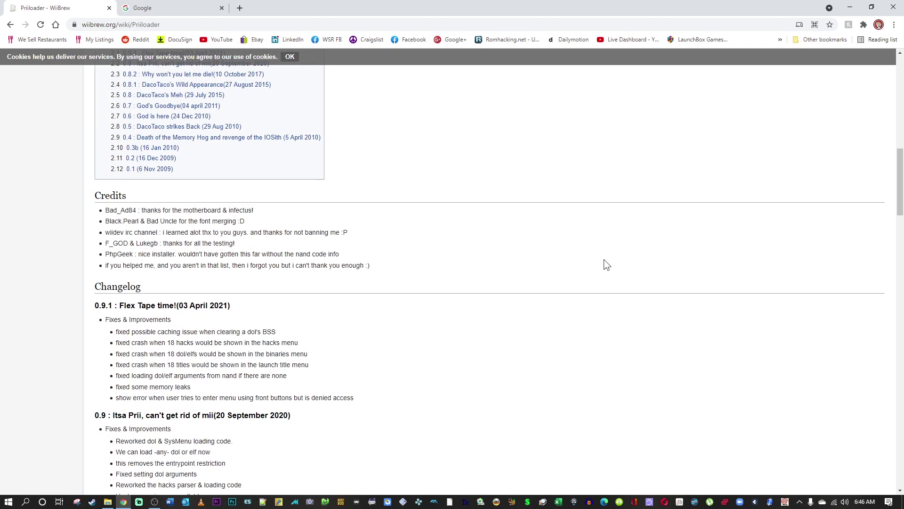
scroll(595, 256, "up", 1)
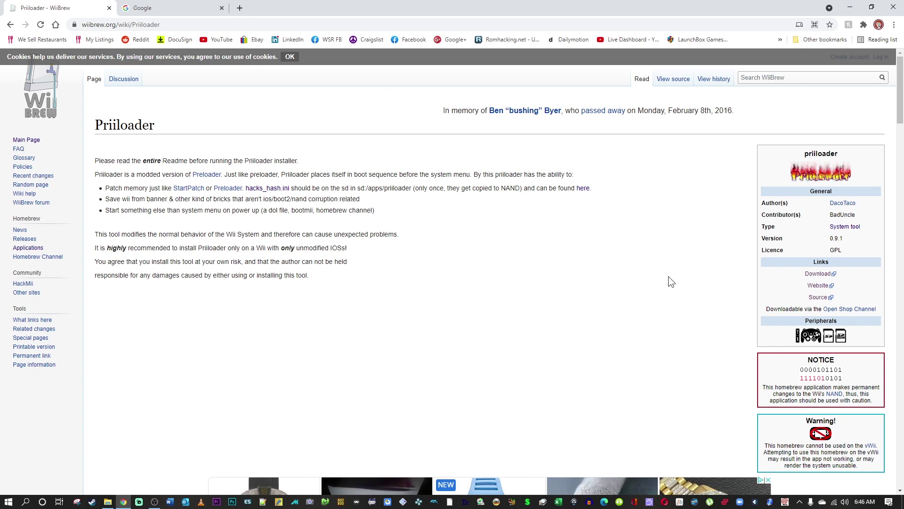
Download Priiloader_v0_9_1.zip from the linked dacotaco page, then return to the previous page.
left_click(828, 275)
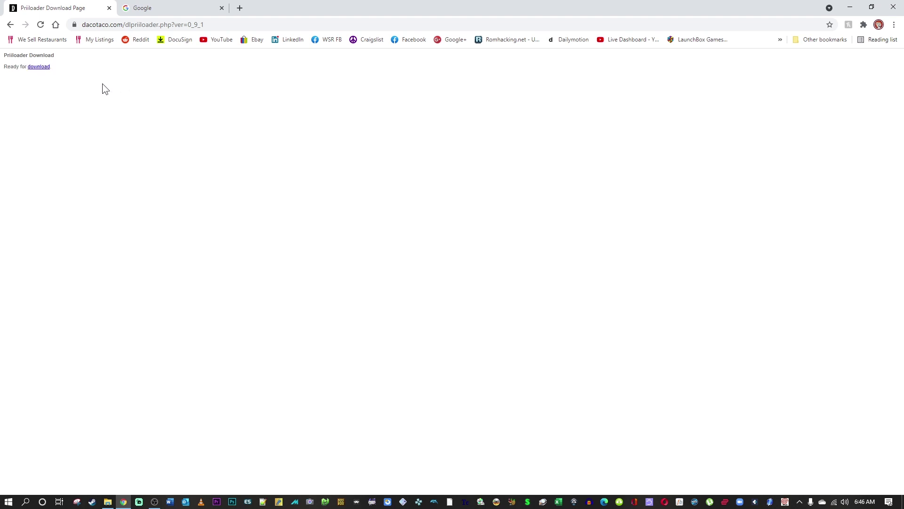
left_click(40, 67)
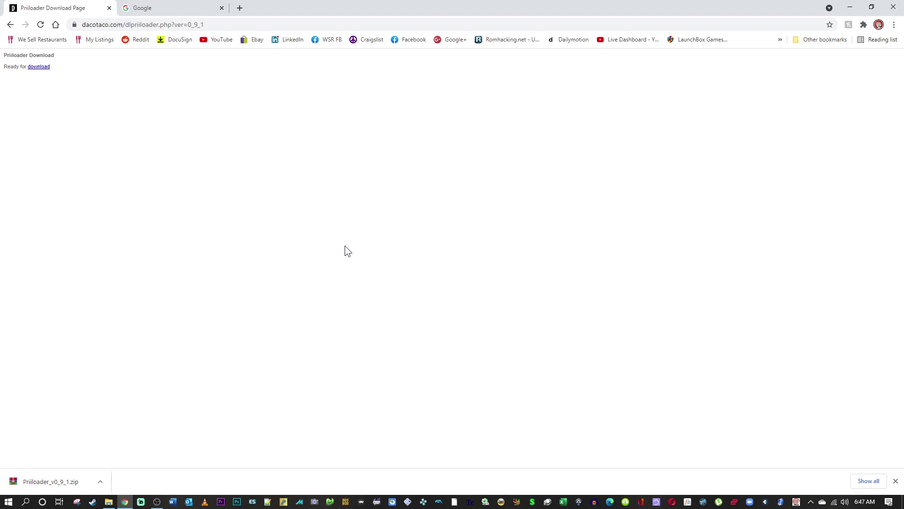
left_click(11, 25)
Switch to the Google results for the hacks_hash_ini search.
left_click(177, 8)
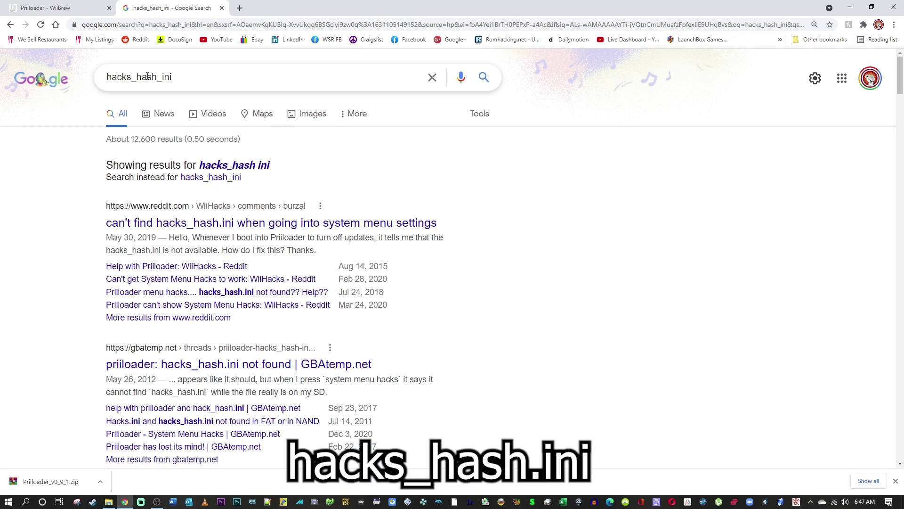
left_click(165, 76)
left_click_drag(166, 76, 104, 77)
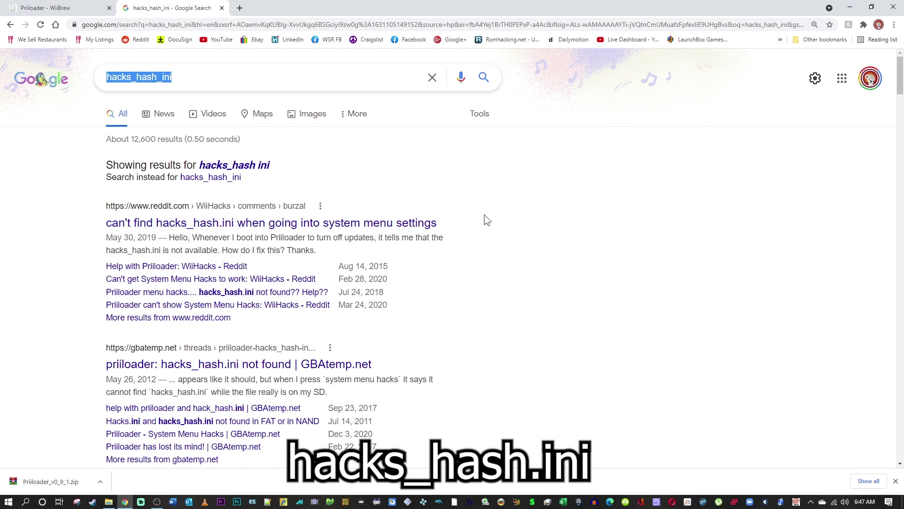
scroll(612, 353, "down", 3)
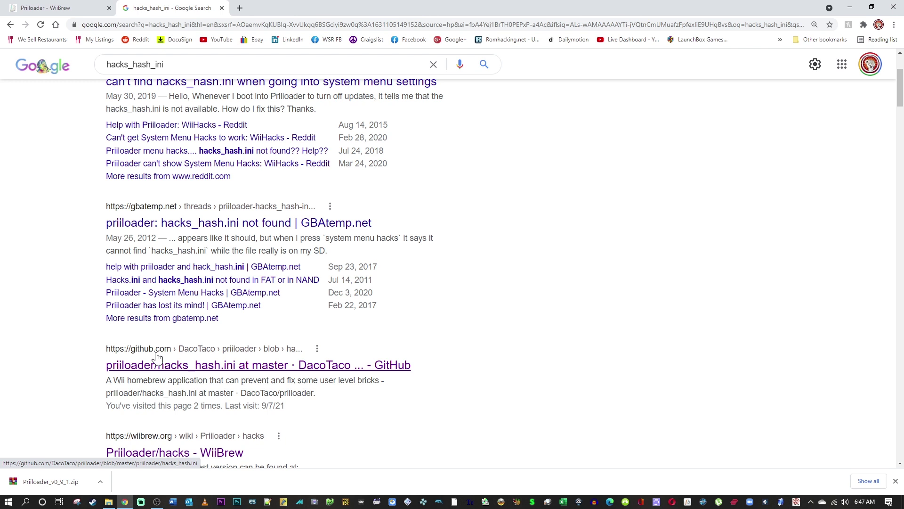
Open DacoTaco/priiloader's hacks_hash.ini on GitHub and look over its entries.
left_click(178, 375)
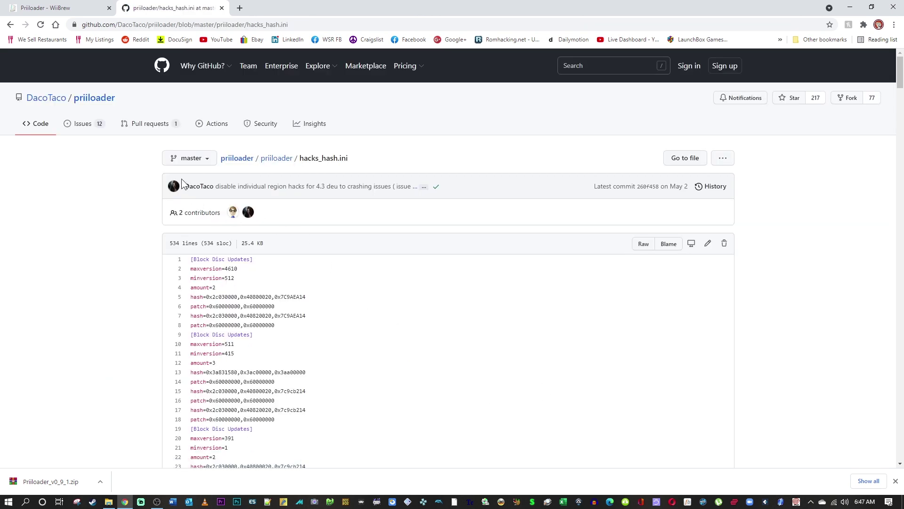
left_click_drag(200, 192, 215, 186)
left_click(351, 213)
scroll(538, 261, "down", 18)
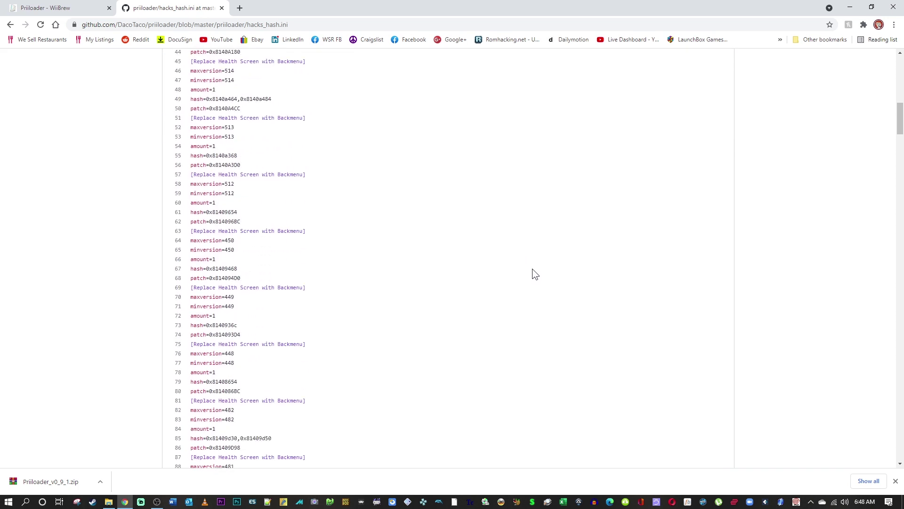
scroll(526, 269, "down", 10)
scroll(518, 259, "up", 19)
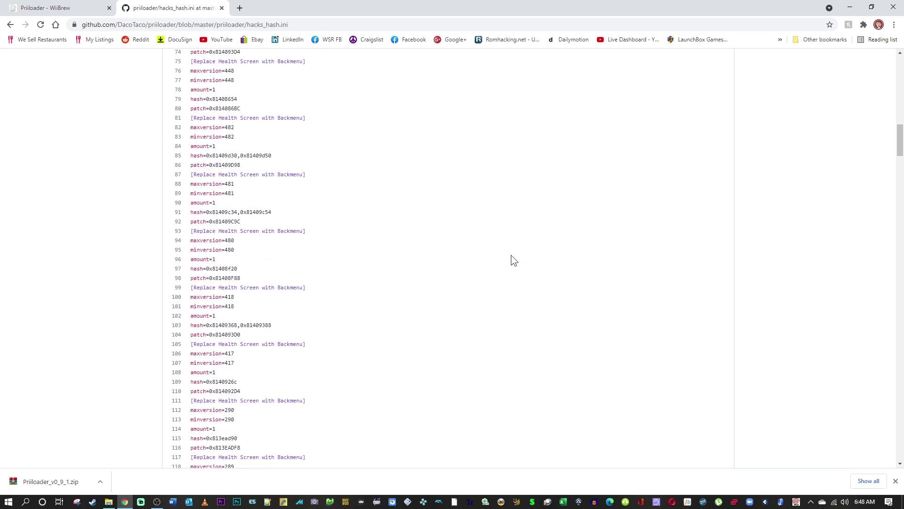
scroll(499, 249, "up", 9)
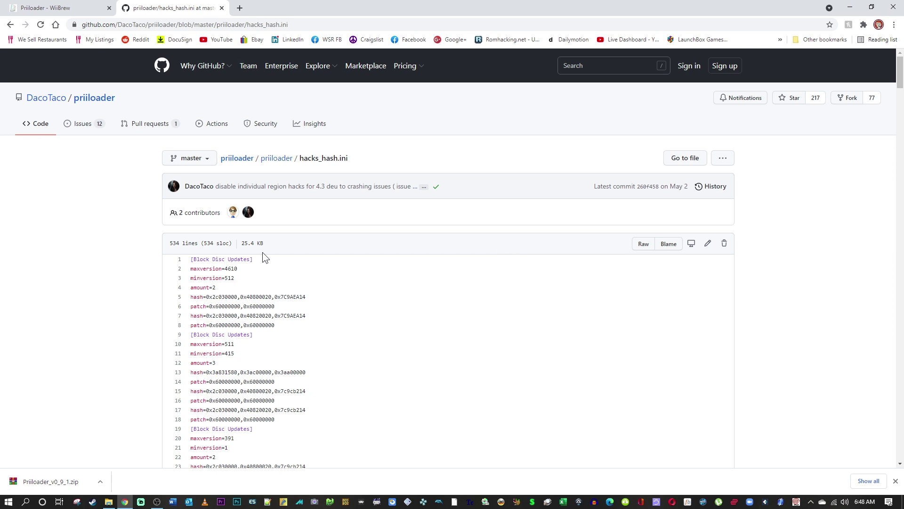
Open hacks_hash.ini as raw text and save it to Downloads as hacks_hash.ini.txt.
left_click(636, 245)
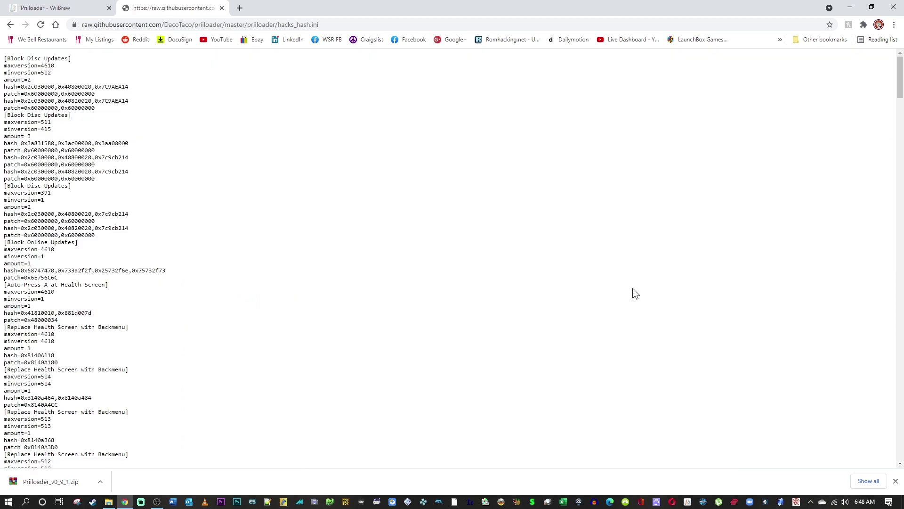
right_click(36, 166)
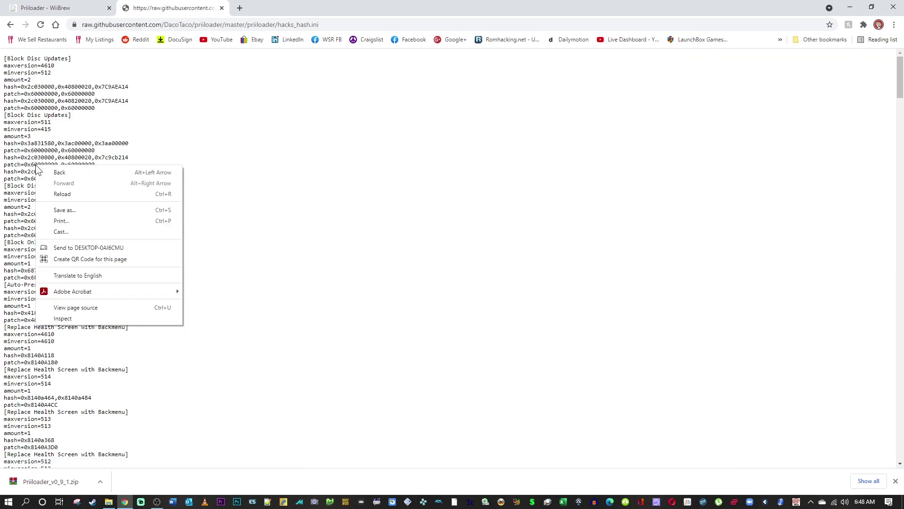
left_click(73, 209)
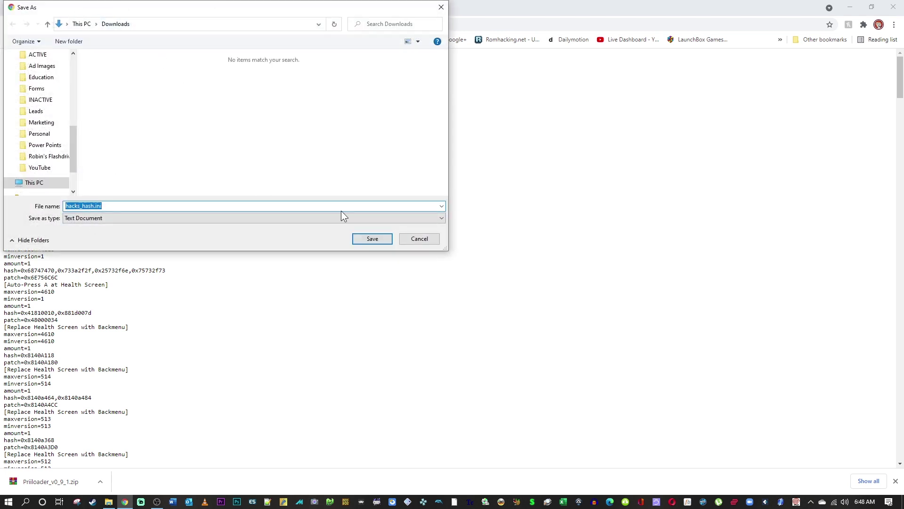
left_click(363, 238)
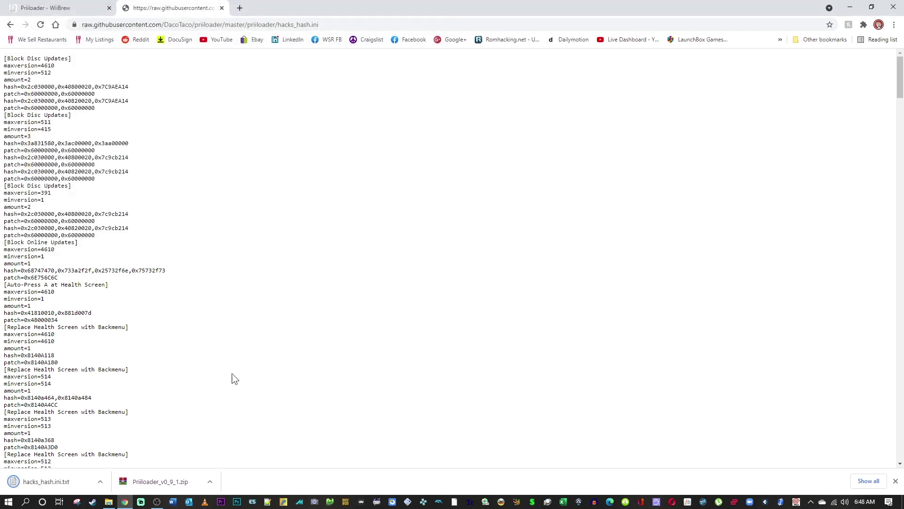
Delete hacks_hash.ini.txt from Downloads and turn on file name extensions.
left_click(67, 486)
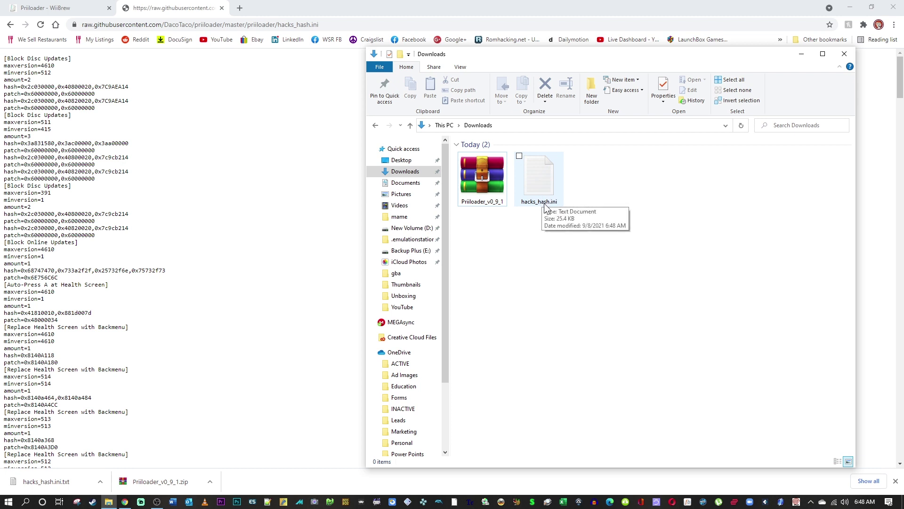
left_click(535, 190)
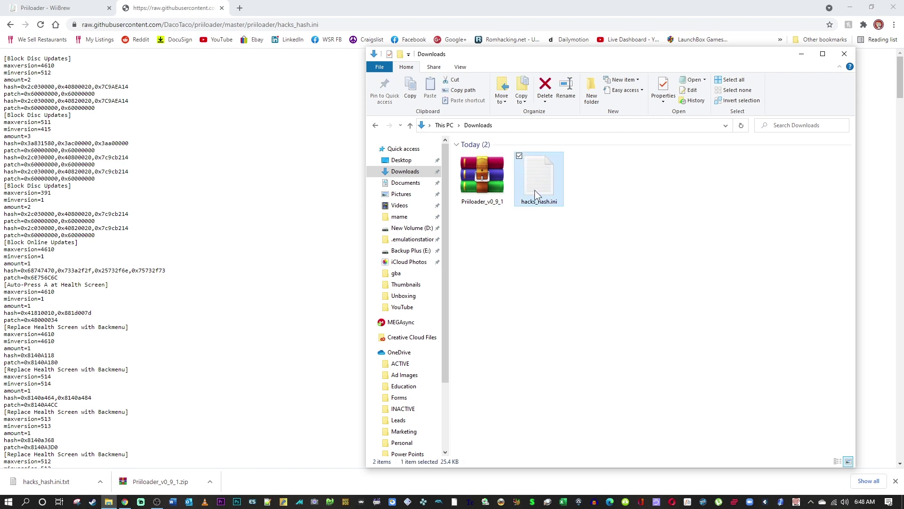
key("Delete")
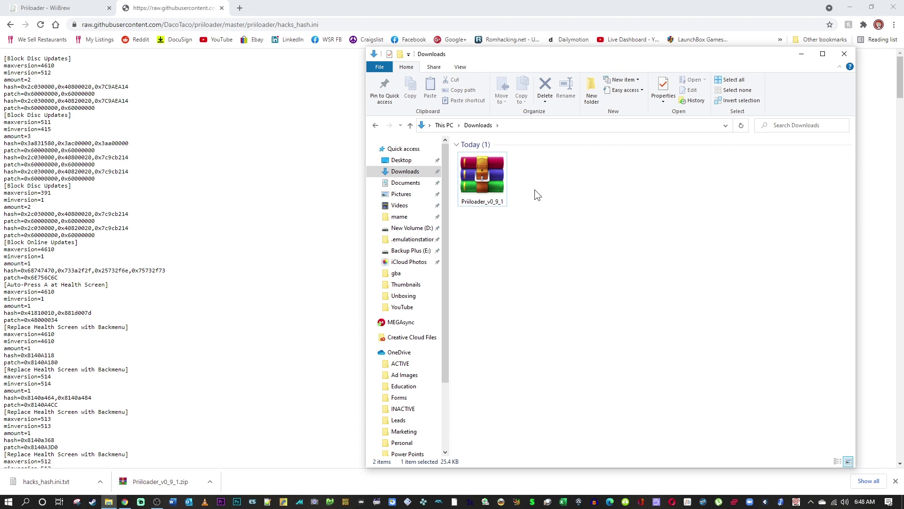
left_click(460, 67)
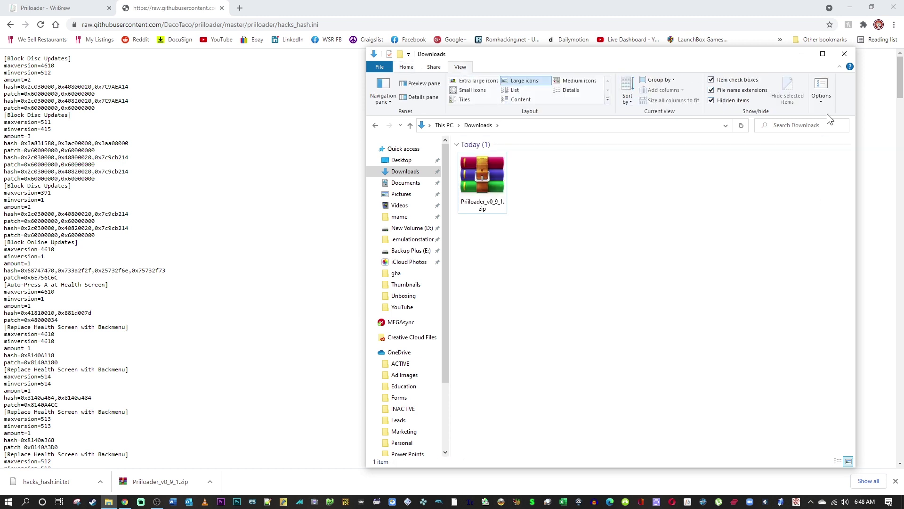
left_click(802, 54)
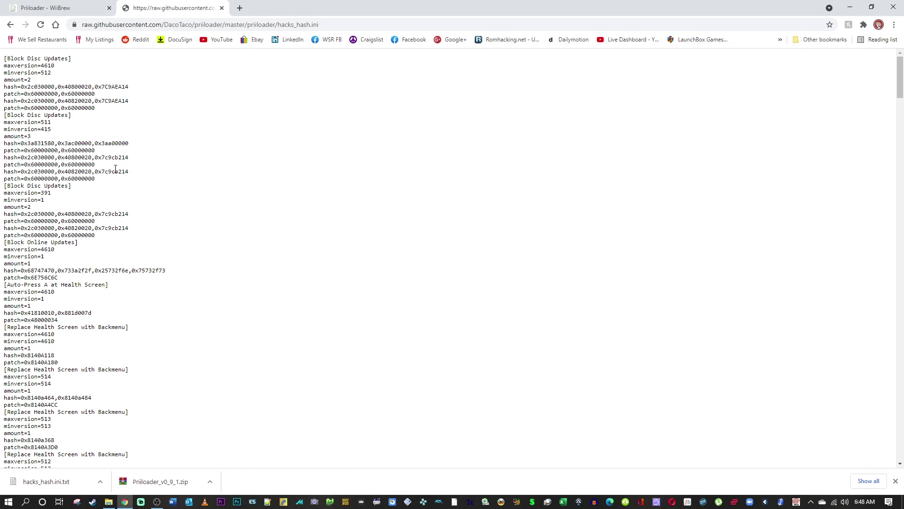
Save the raw file again, removing '.txt' so it is named hacks_hash.ini.
right_click(55, 156)
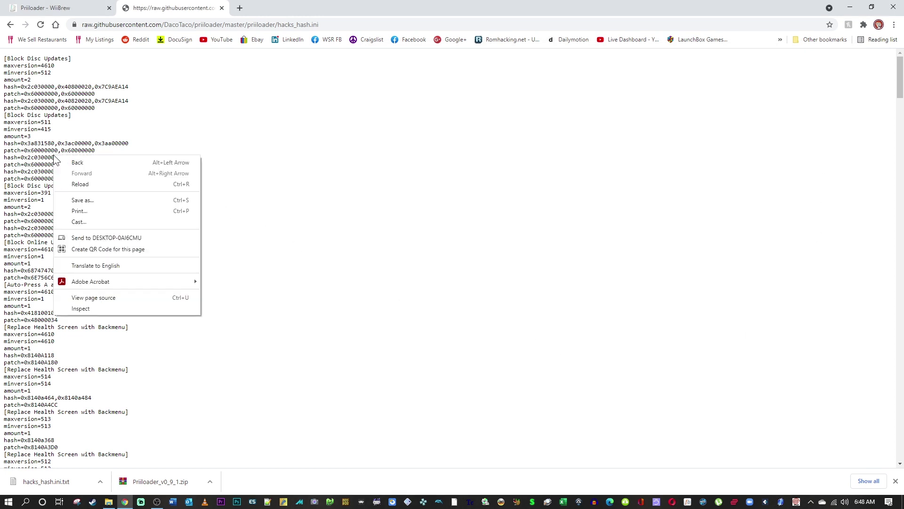
left_click(86, 200)
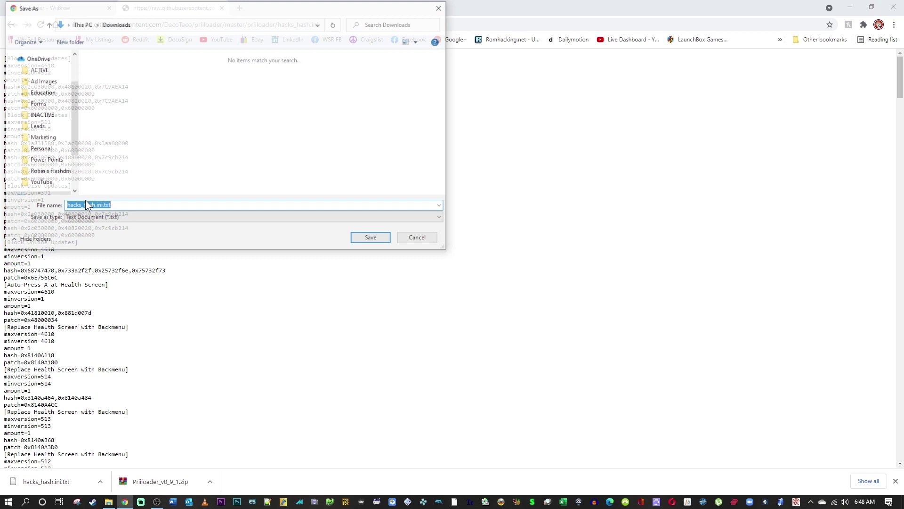
left_click(158, 207)
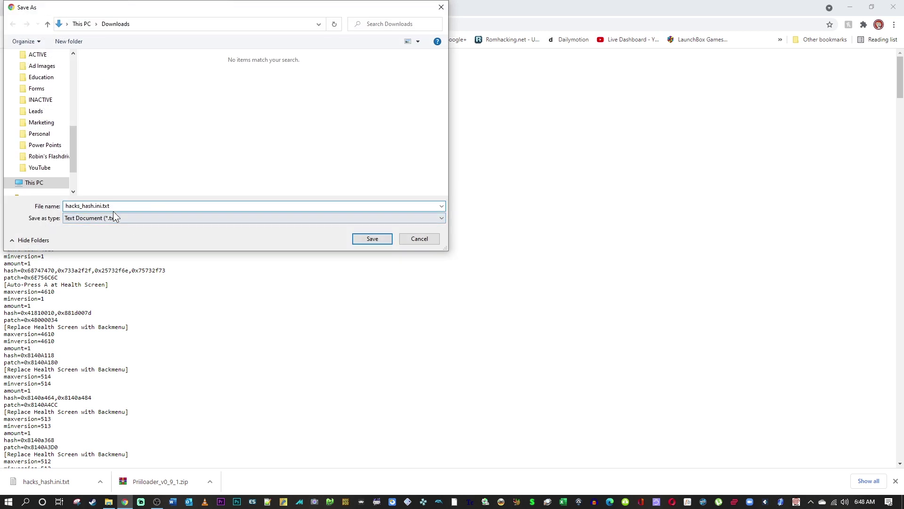
left_click_drag(103, 206, 123, 207)
key("BackSpace")
left_click(374, 238)
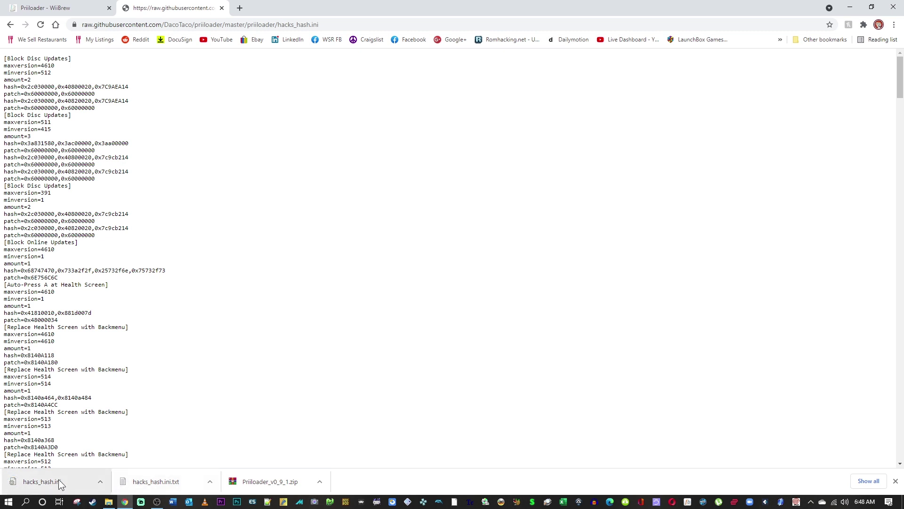
Extract Priiloader_v0_9_1.zip into Downloads with WinRAR Extract Here.
left_click(109, 502)
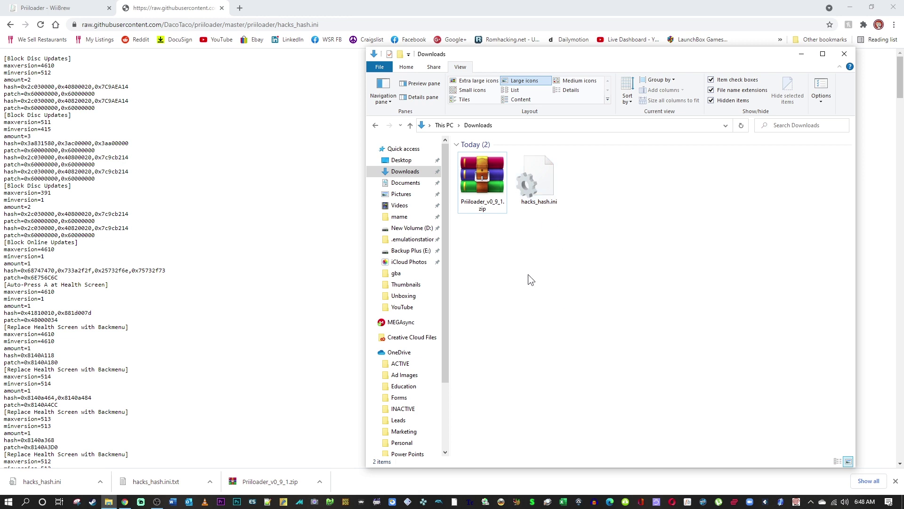
right_click(475, 194)
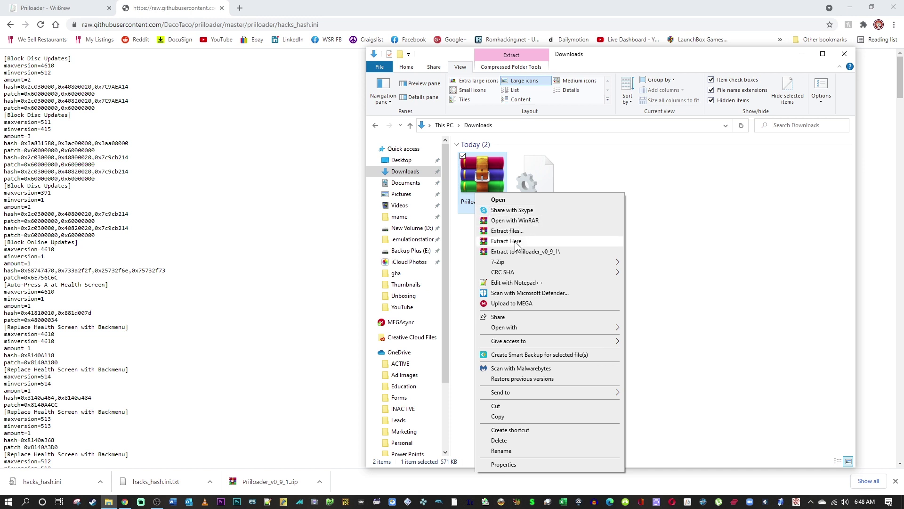
left_click(518, 249)
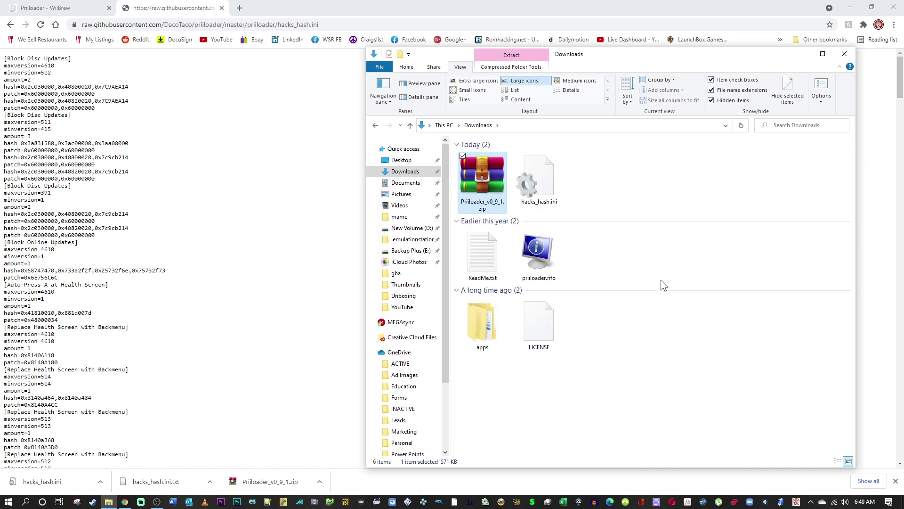
Read the extracted ReadMe.txt in Notepad, then close it.
double_click(482, 256)
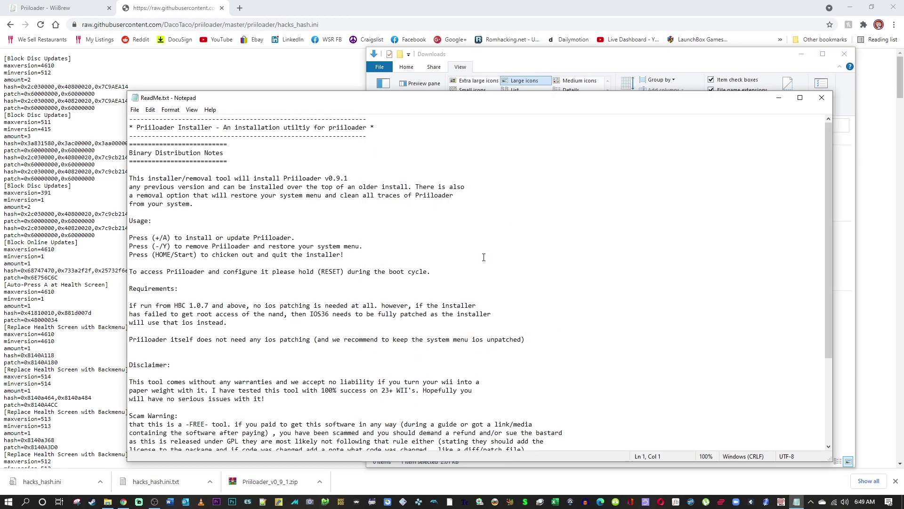
scroll(483, 257, "down", 3)
scroll(483, 257, "up", 3)
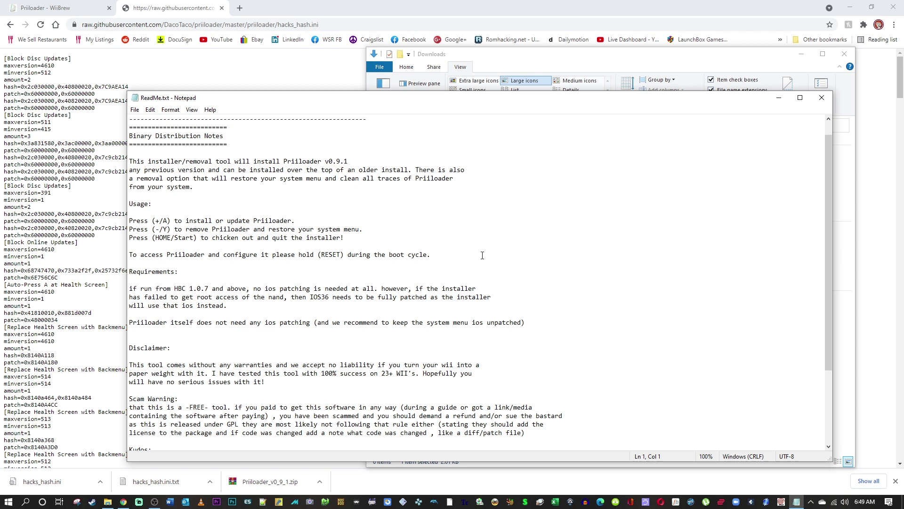
left_click(820, 98)
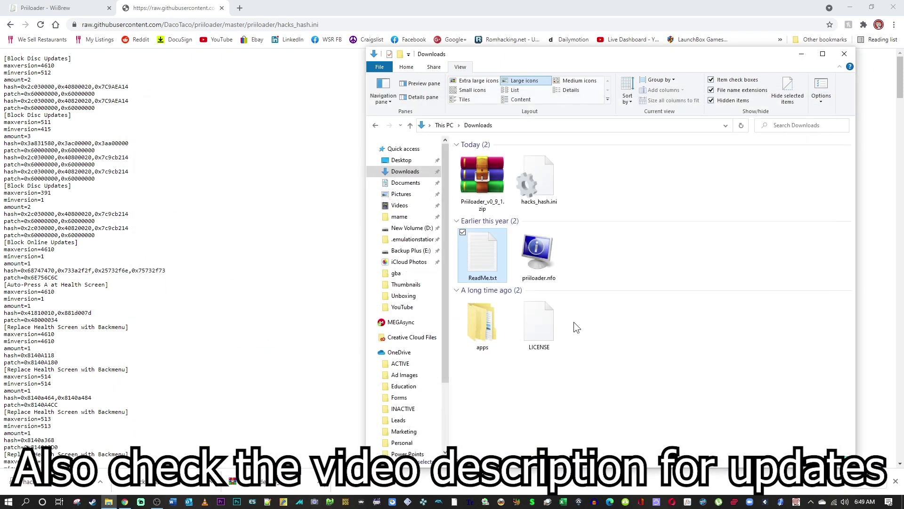
Look inside the extracted apps\priiloader folder, then return to Downloads.
double_click(477, 323)
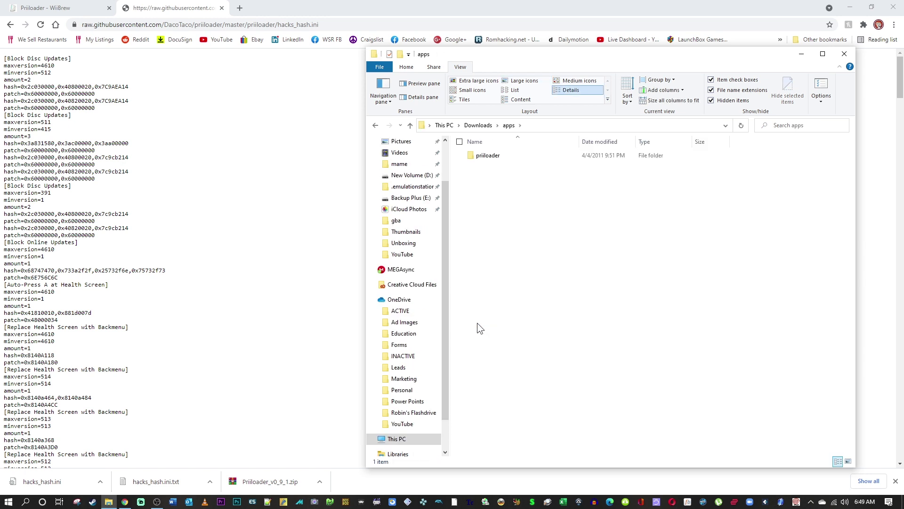
double_click(492, 157)
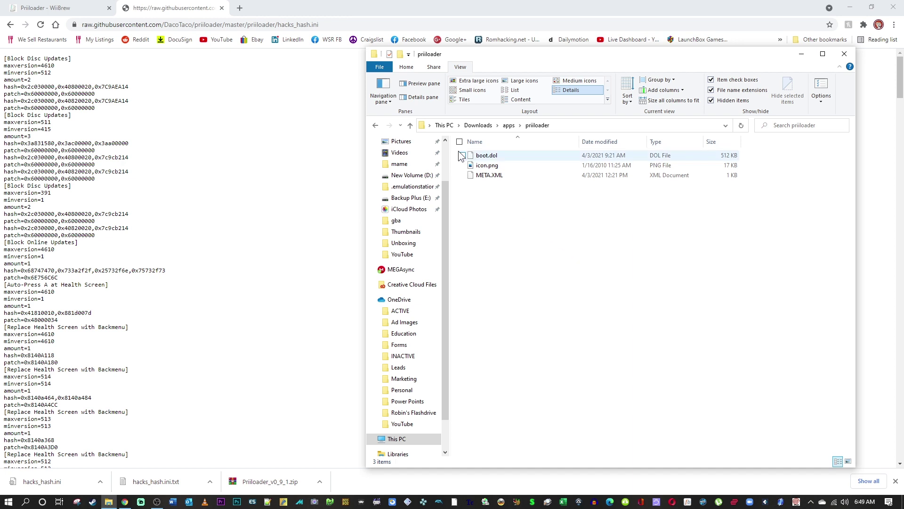
left_click(409, 126)
left_click(409, 125)
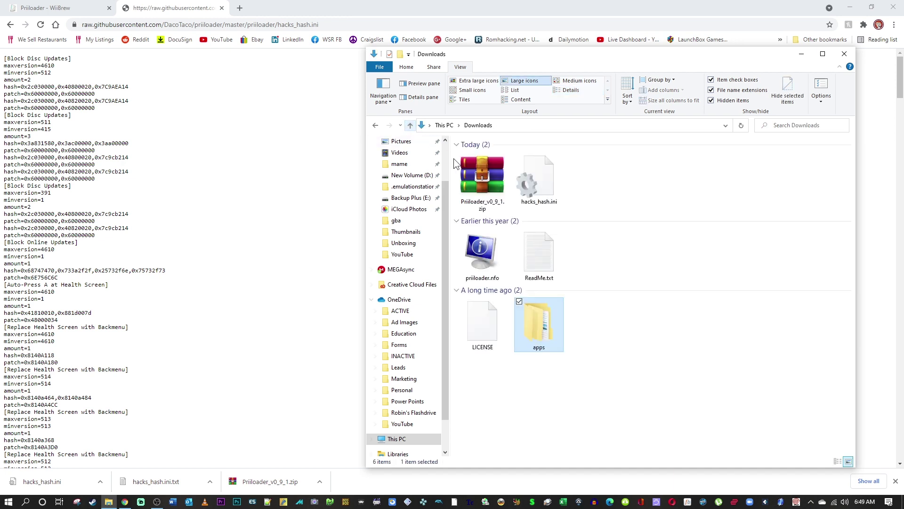
Cut hacks_hash.ini from Downloads and paste it into apps\priiloader.
left_click(543, 187)
right_click(544, 187)
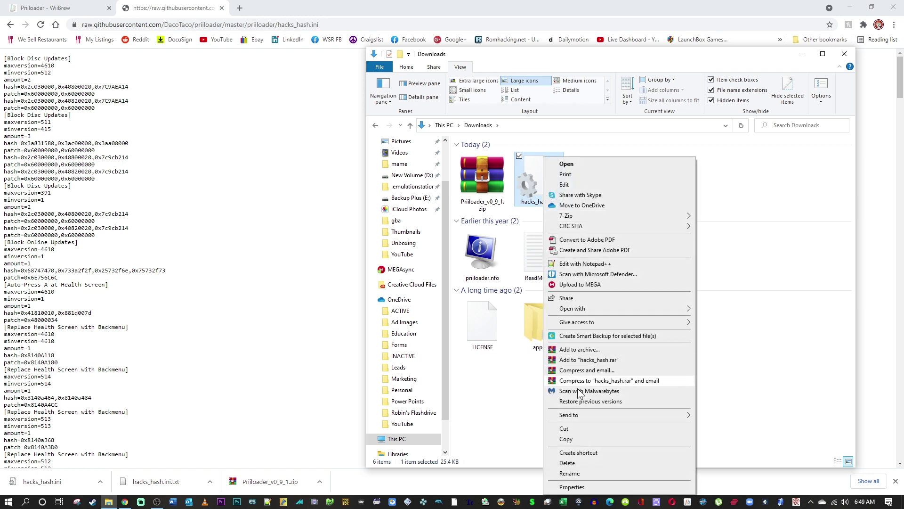
left_click(584, 428)
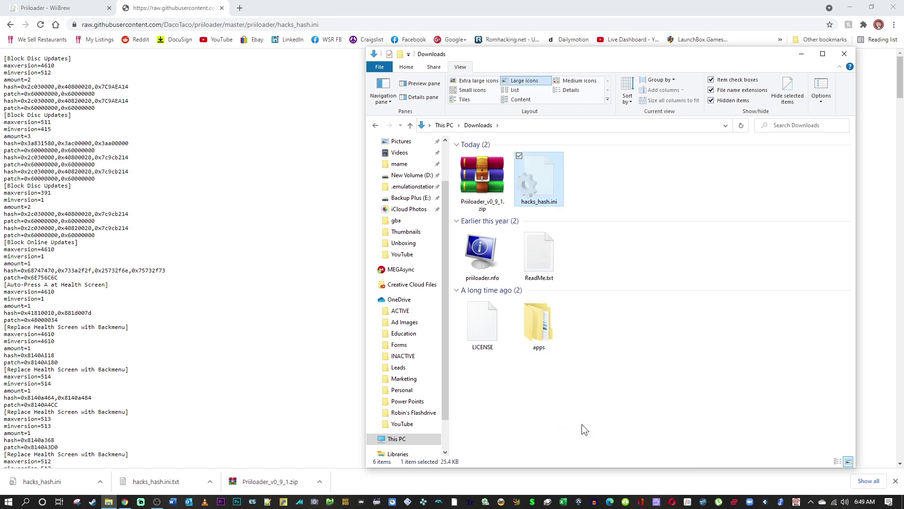
double_click(542, 337)
double_click(490, 157)
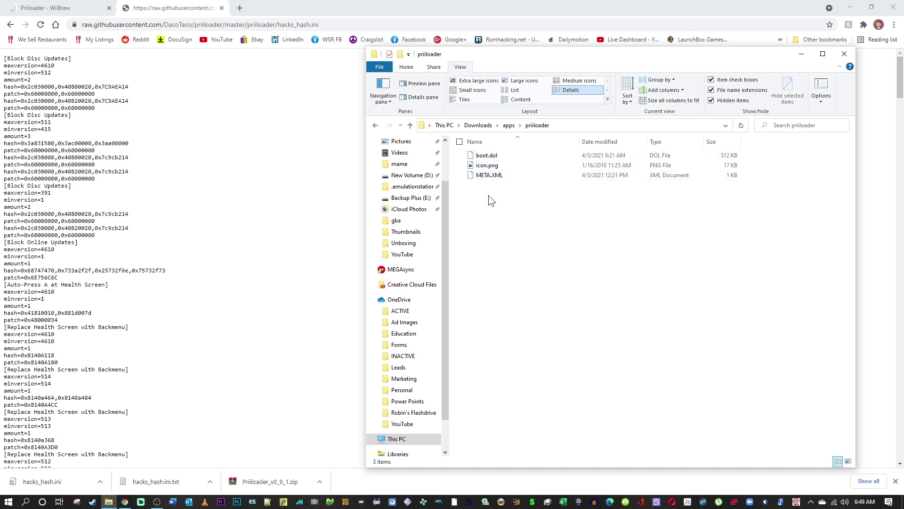
right_click(491, 220)
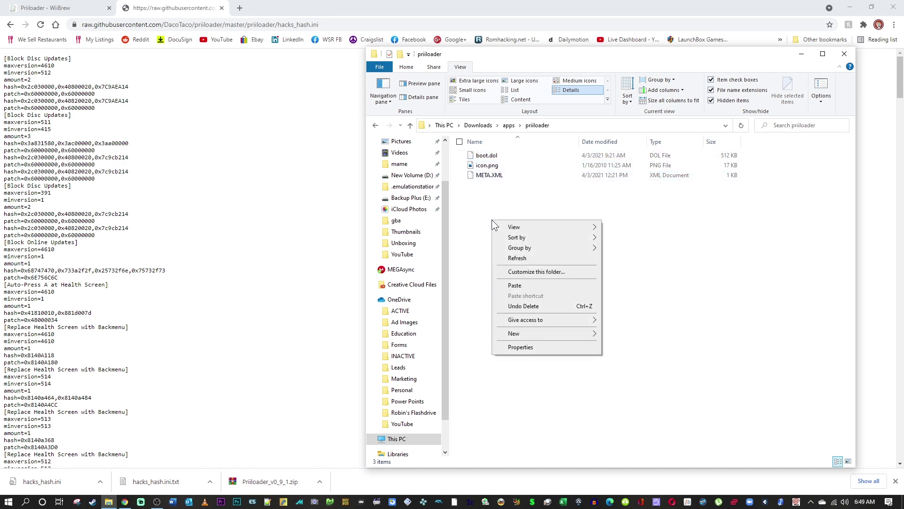
left_click(514, 285)
Confirm apps\priiloader holds four files: boot.dol, icon.png, META.XML and hacks_hash.ini.
left_click(574, 257)
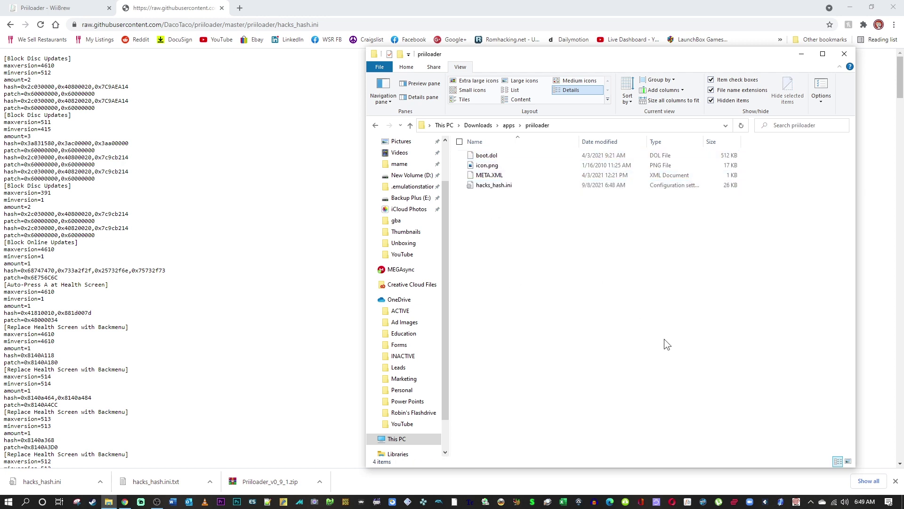
left_click_drag(508, 211, 494, 153)
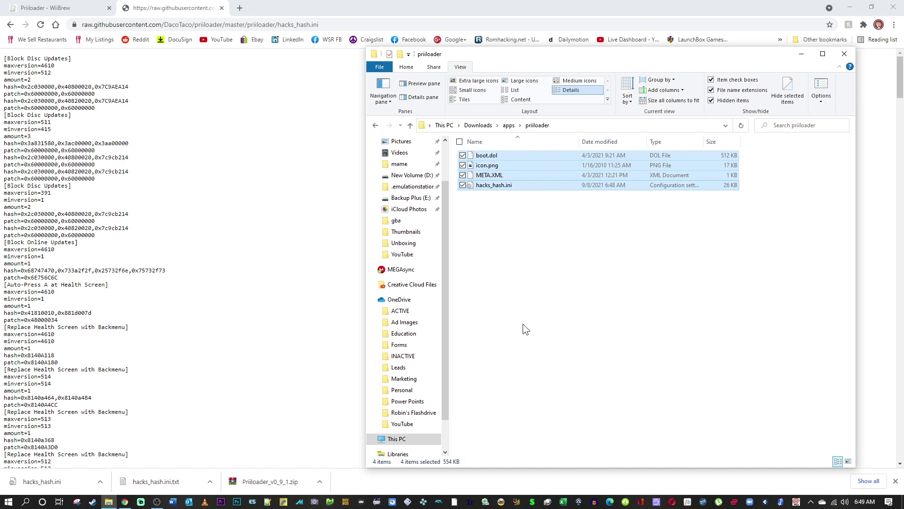
left_click(520, 231)
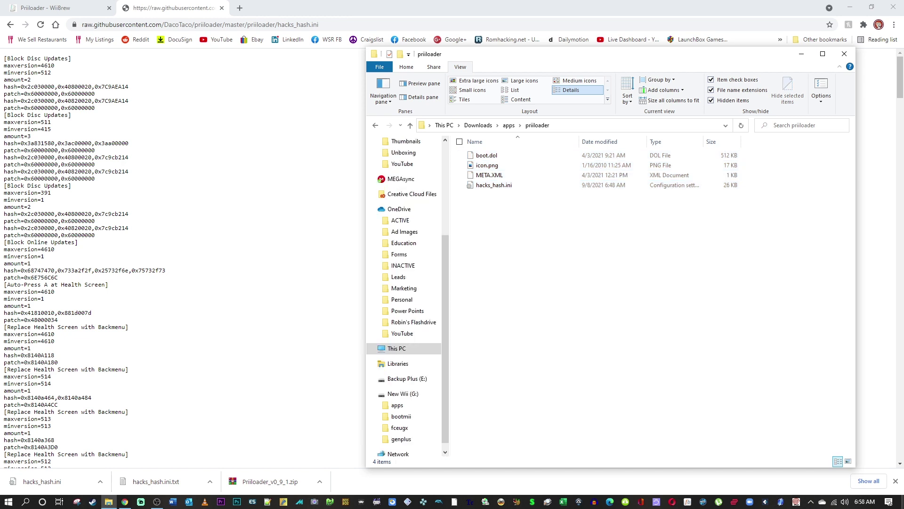
left_click(850, 7)
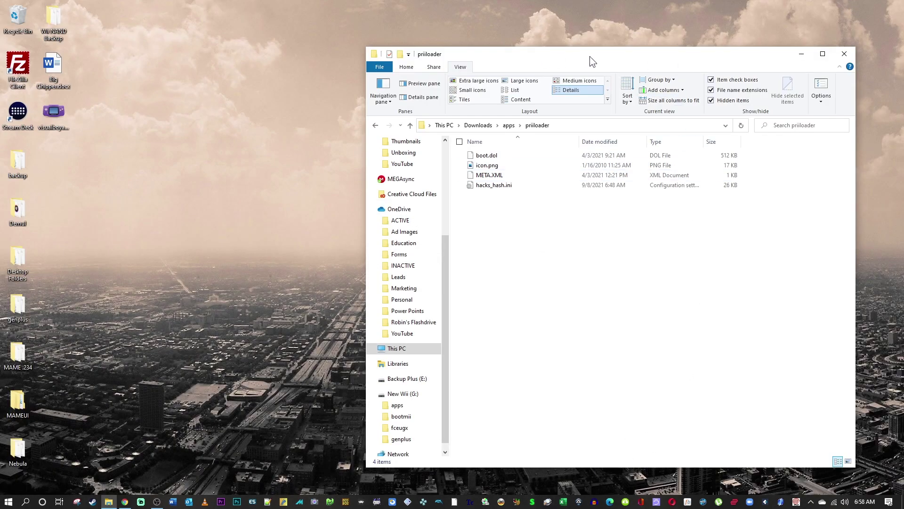
Open New Wii (G:) and snap it side by side with the priiloader folder window.
left_click_drag(590, 55, 364, 53)
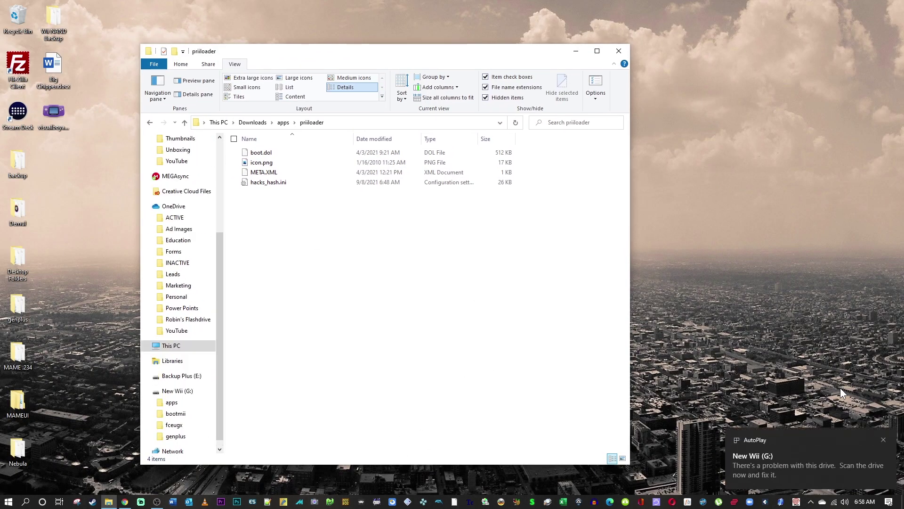
left_click(883, 441)
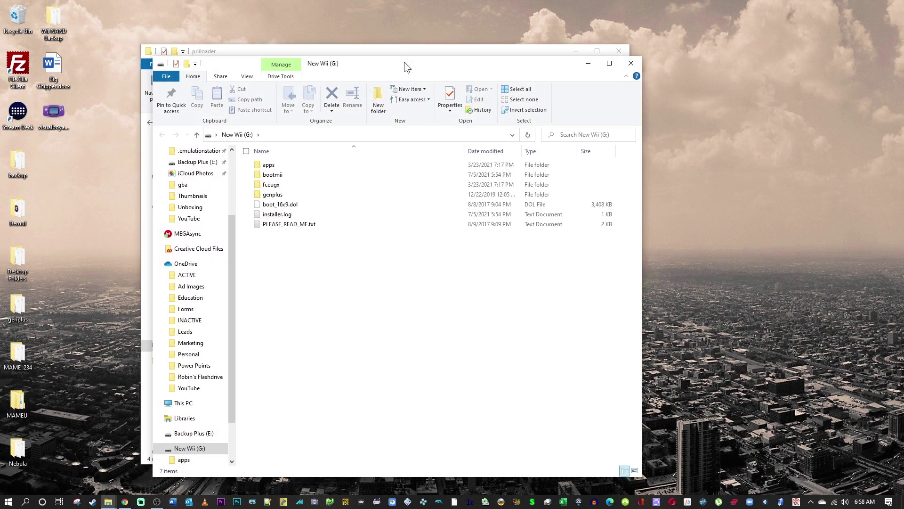
left_click_drag(404, 61, 903, 264)
left_click(135, 157)
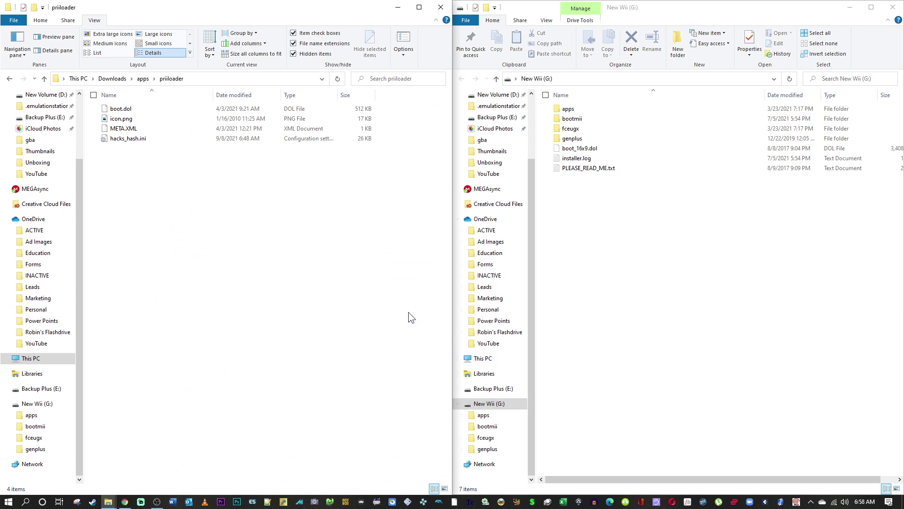
Drag the apps folder from Downloads onto New Wii (G:) and verify priiloader's files there.
left_click(44, 78)
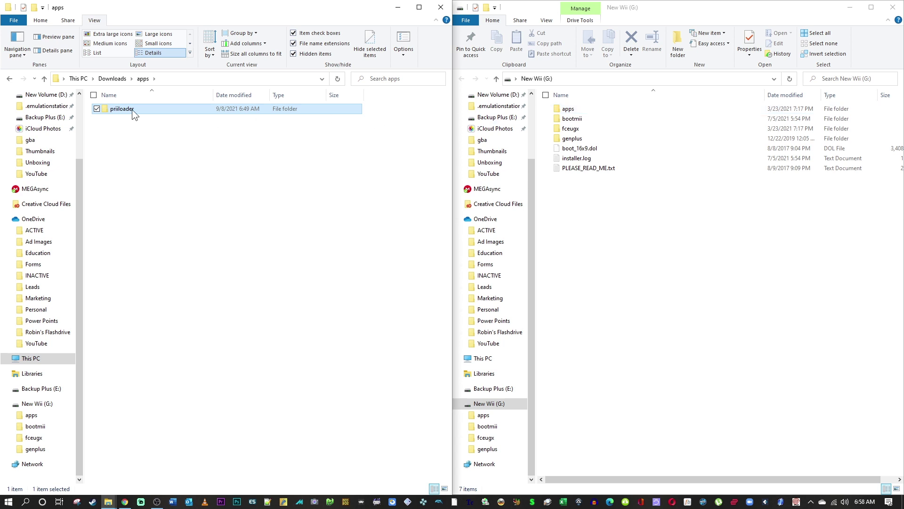
left_click(44, 79)
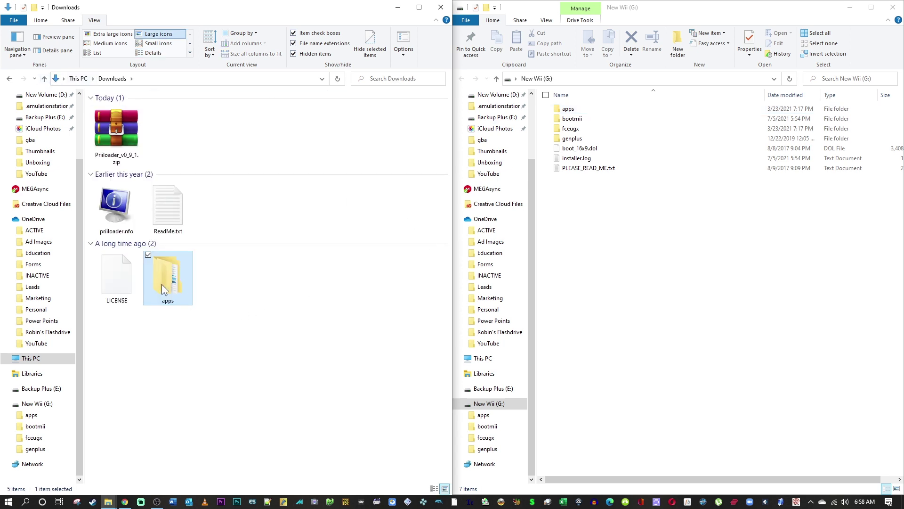
left_click_drag(162, 284, 666, 281)
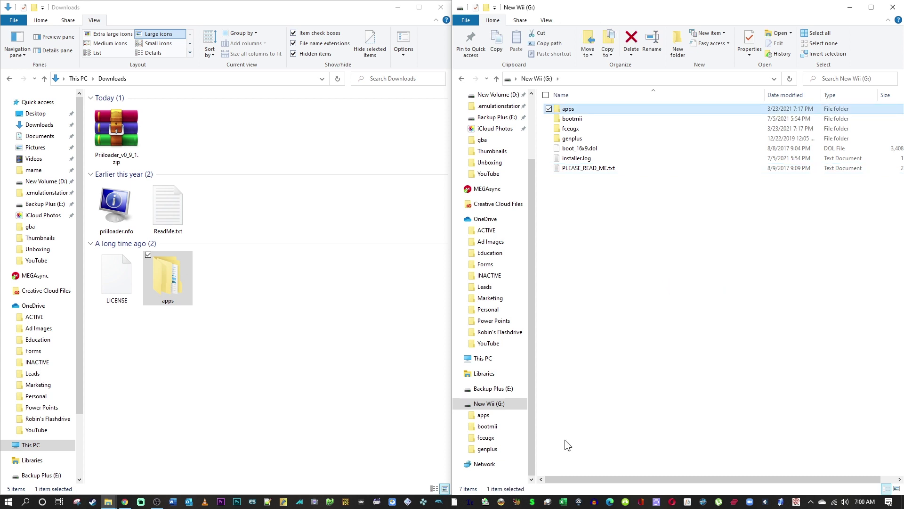
double_click(571, 110)
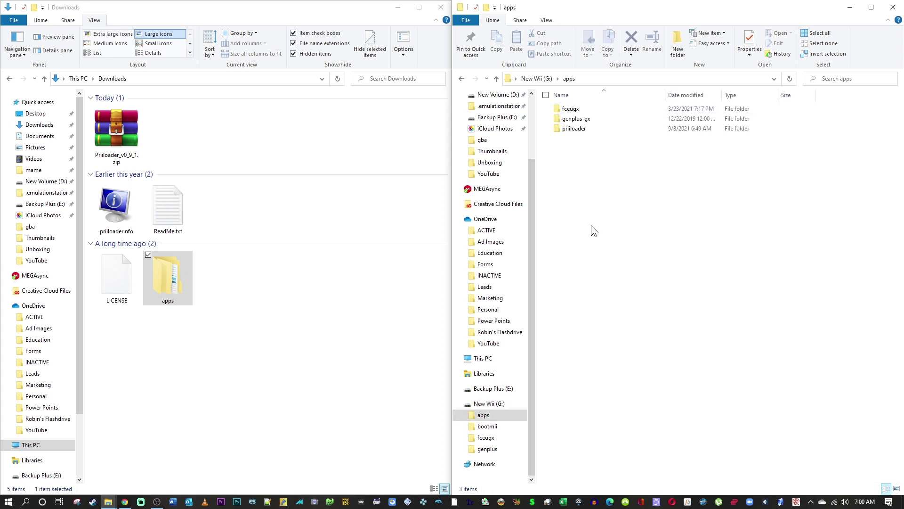
double_click(574, 129)
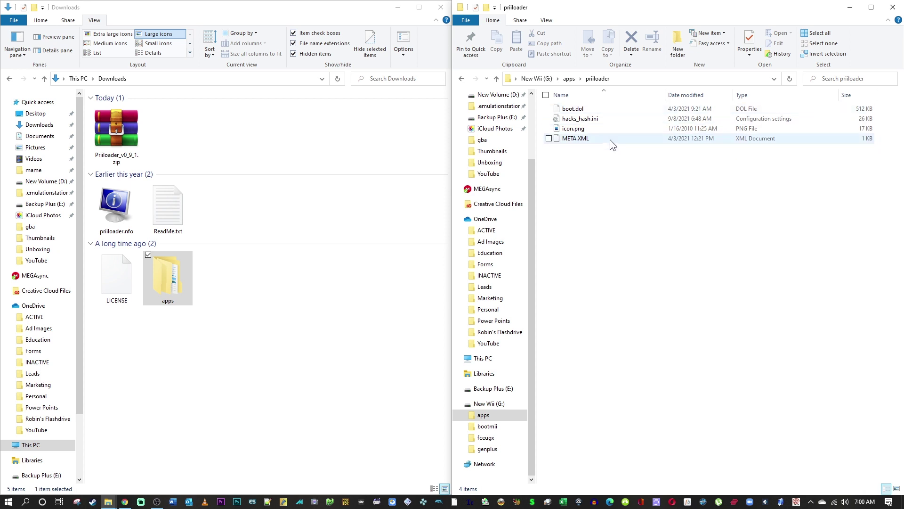
left_click(498, 80)
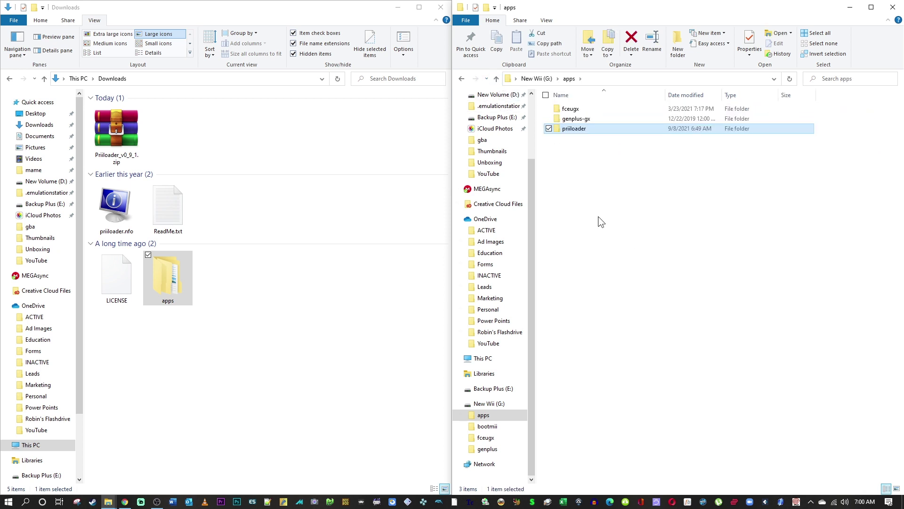
left_click(497, 79)
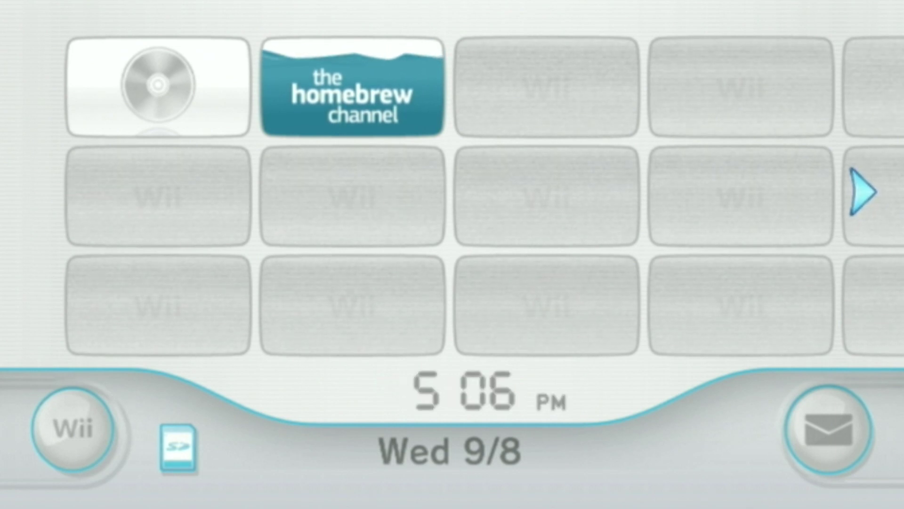
Start the Homebrew Channel from the Wii menu and load the Priiloader app.
left_click(402, 107)
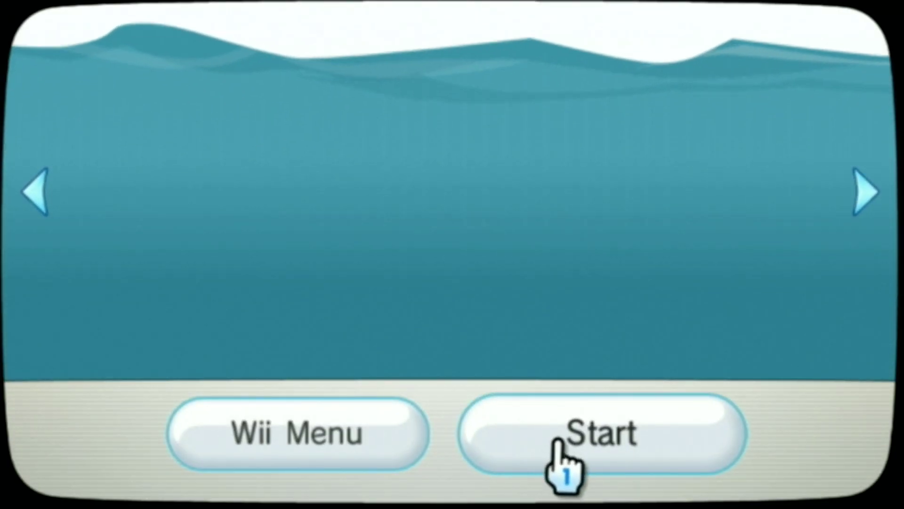
left_click(561, 441)
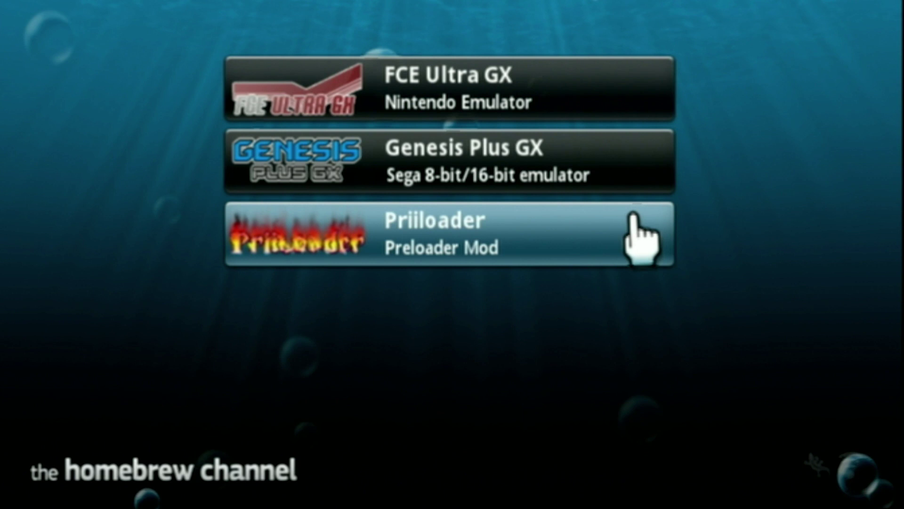
left_click(610, 254)
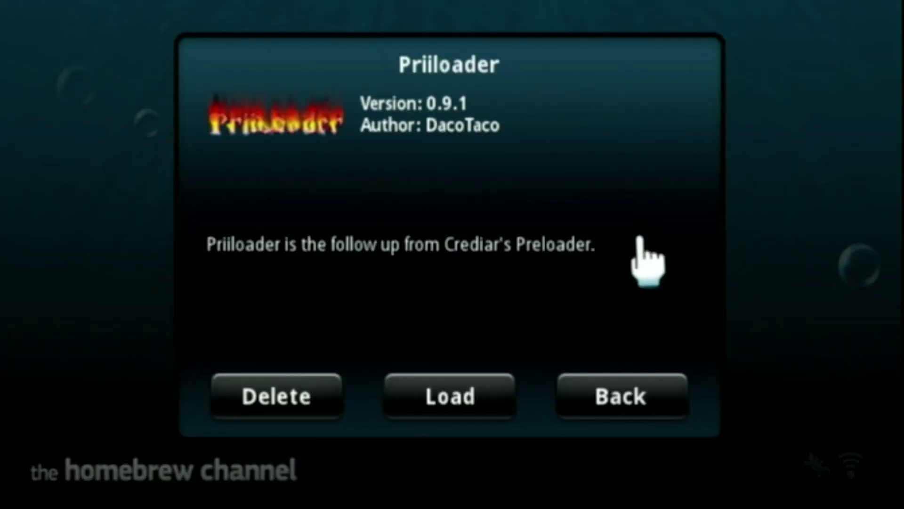
left_click(500, 395)
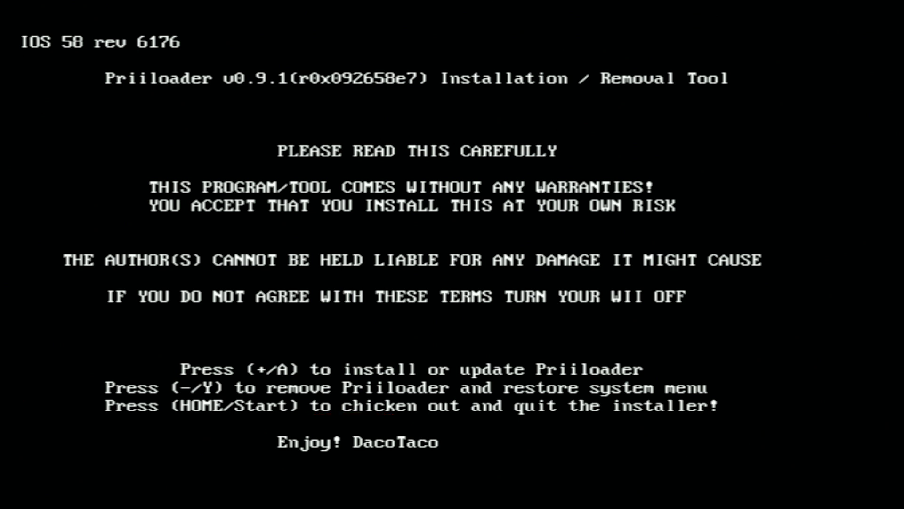
Confirm the Priiloader install, then exit the installer back to the Homebrew Channel.
key("a")
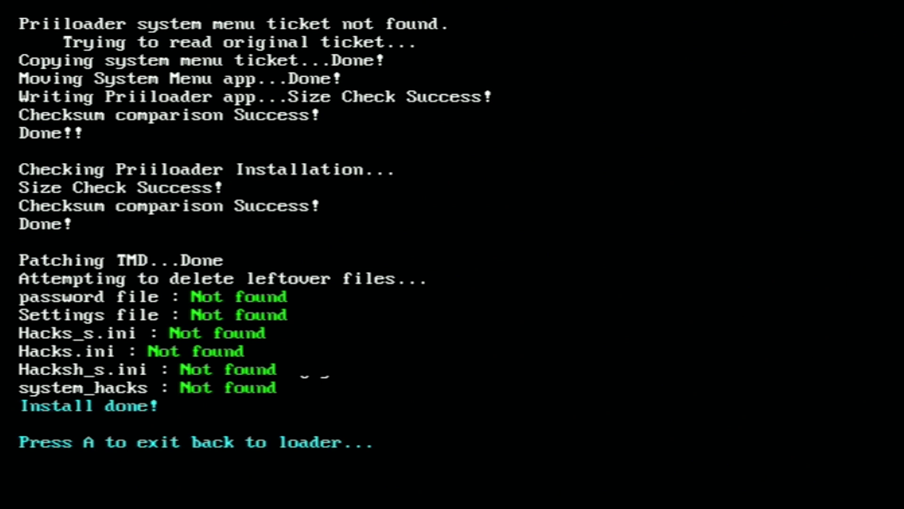
key("a")
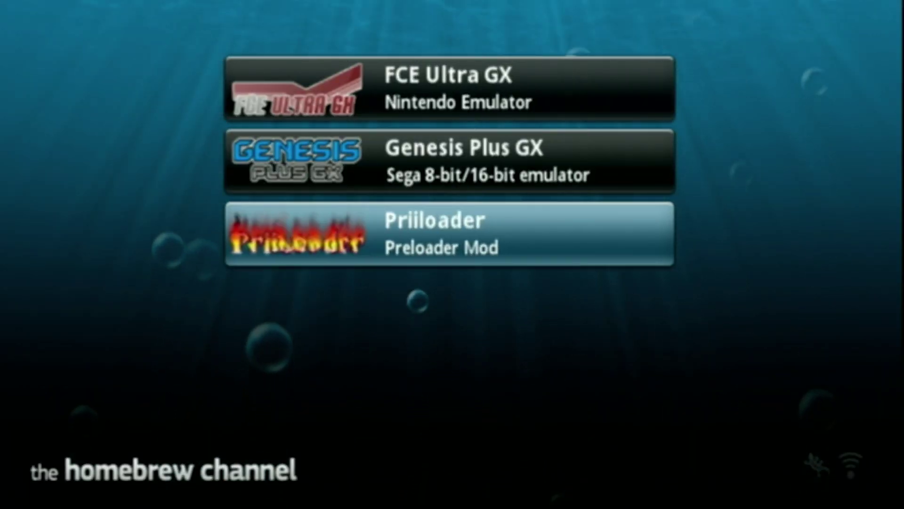
Bring up the Home menu to leave the channel and restart the Wii into Priiloader.
key("Home")
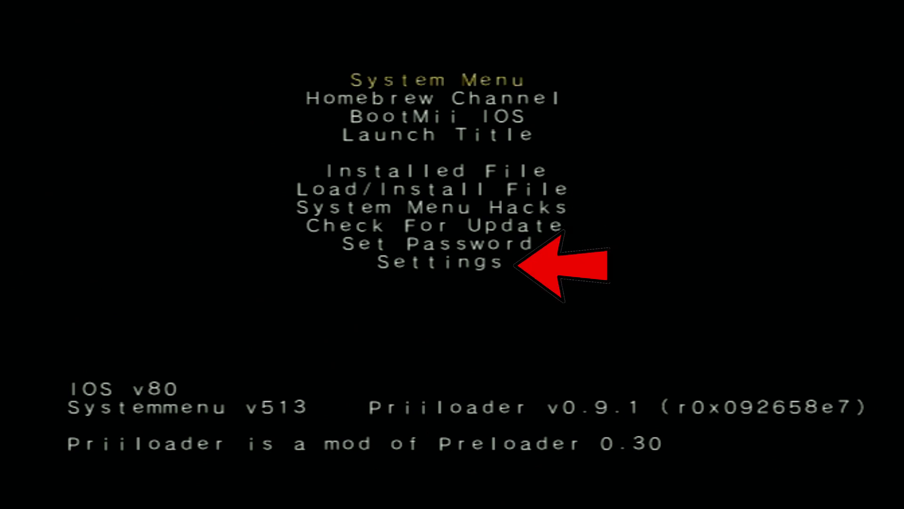
In System Menu Hacks, enable Block Disc Updates and Block Online Updates.
key("Down")
key("Down")
key("Down")
key("Down")
key("Down")
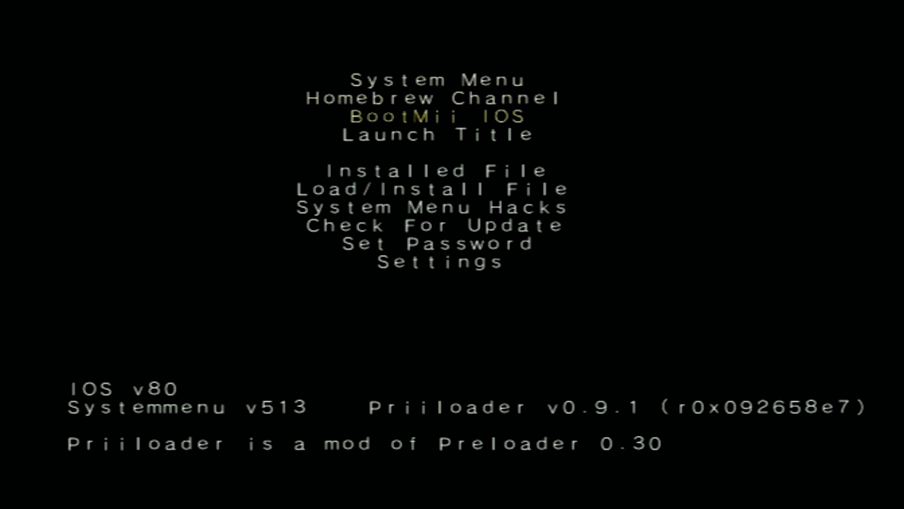
key("Down")
key("Return")
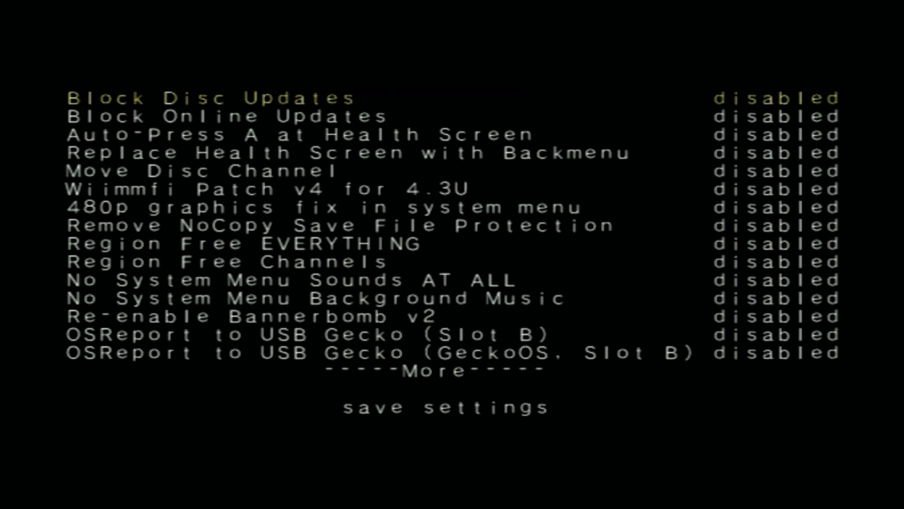
key("Return")
key("Down")
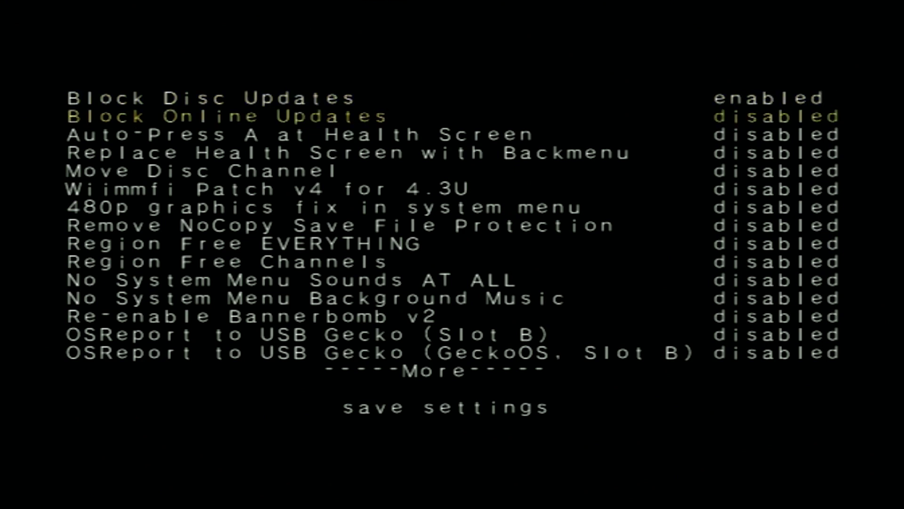
key("Return")
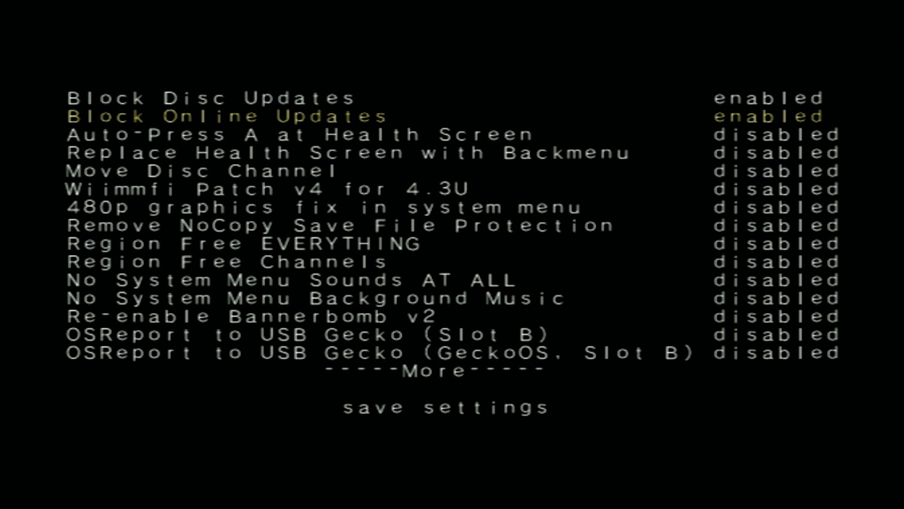
Enable the Region Free EVERYTHING hack.
key("Down")
key("Down")
key("Down")
key("Down")
key("Down")
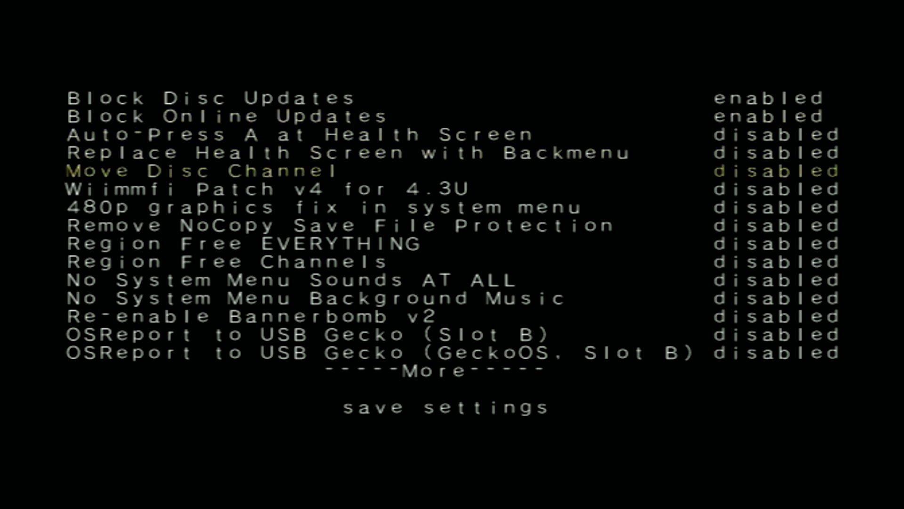
key("Down")
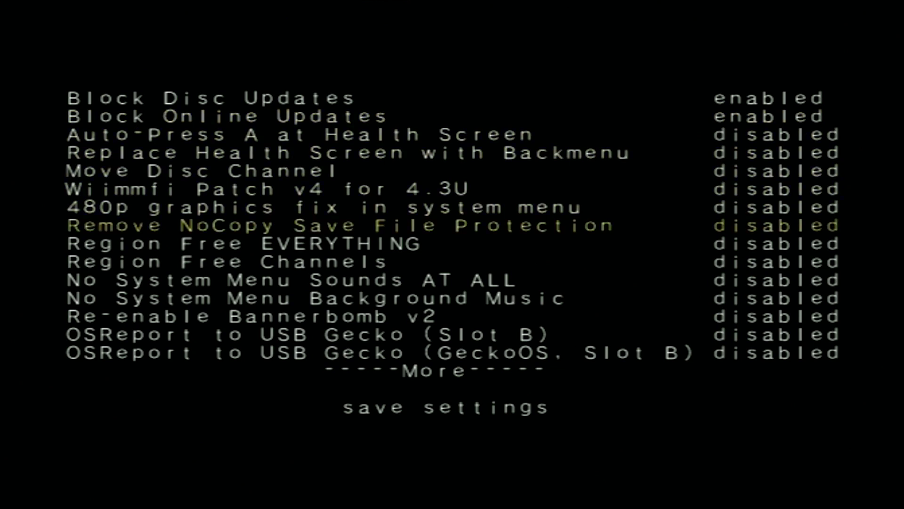
key("Down")
key("Return")
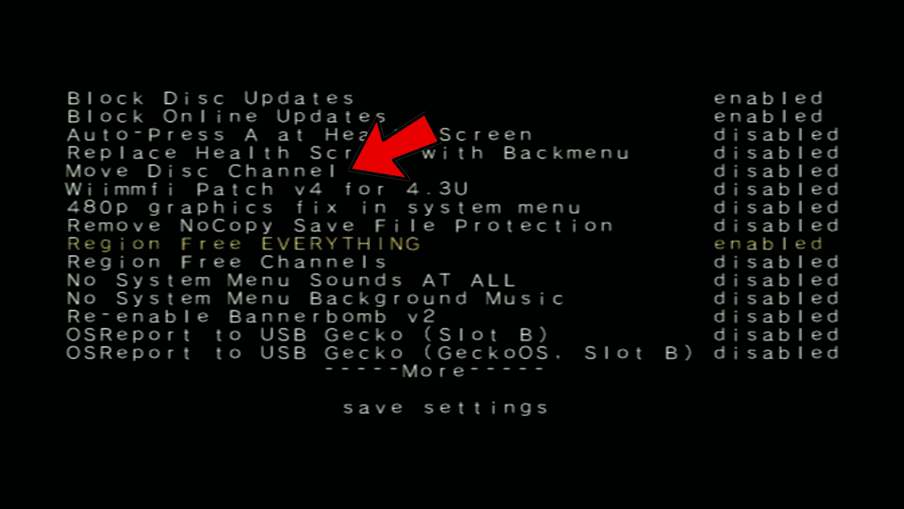
Try turning Region Free Channels on, then switch it back off.
key("Down")
key("Return")
key("Down")
key("Down")
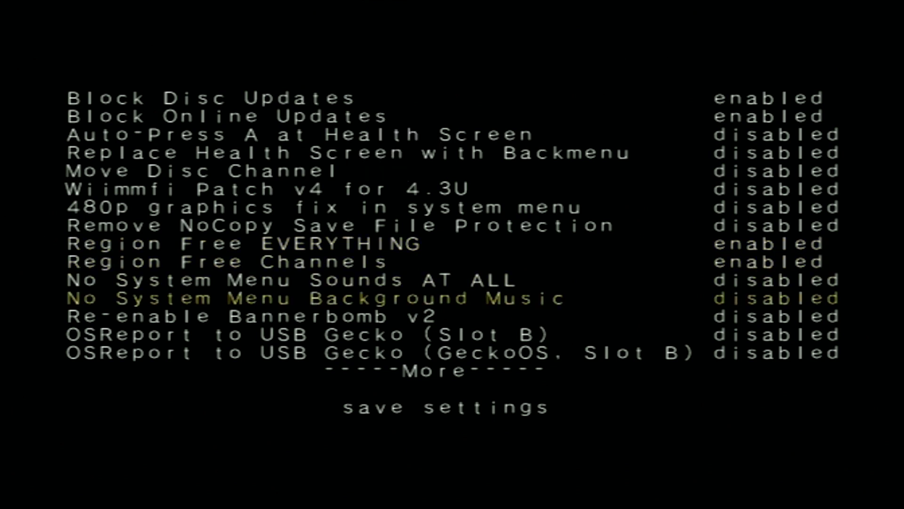
key("Up")
key("Up")
key("Up")
key("Down")
key("Return")
key("Up")
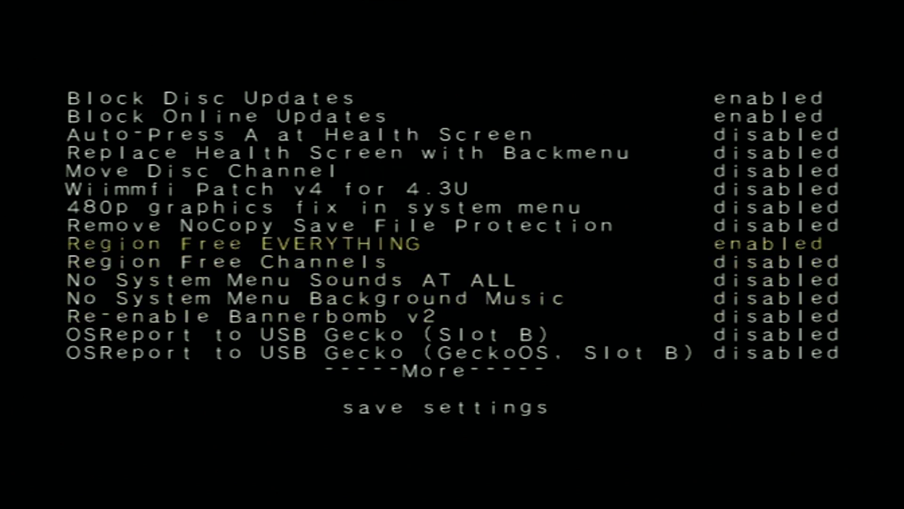
key("Down")
key("Down")
key("Down")
key("Down")
key("Down")
key("Down")
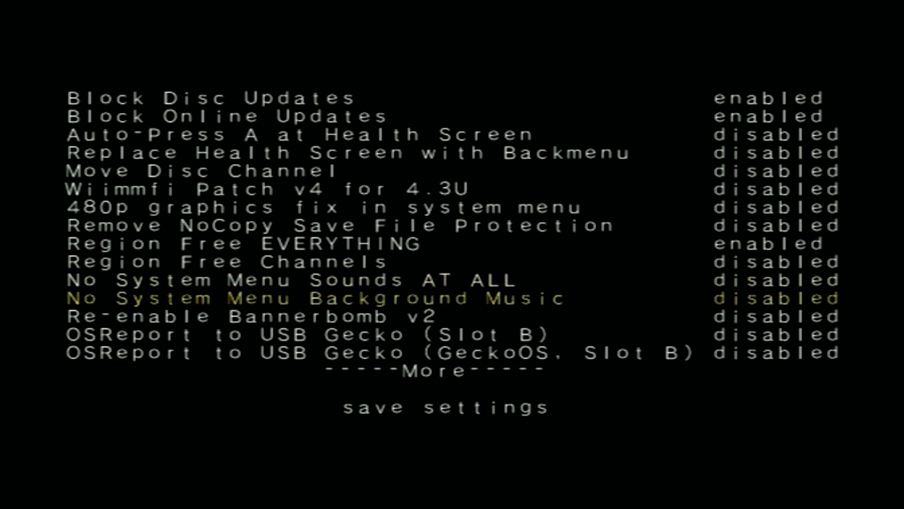
key("Down")
key("Down")
key("Down")
key("Down")
key("Down")
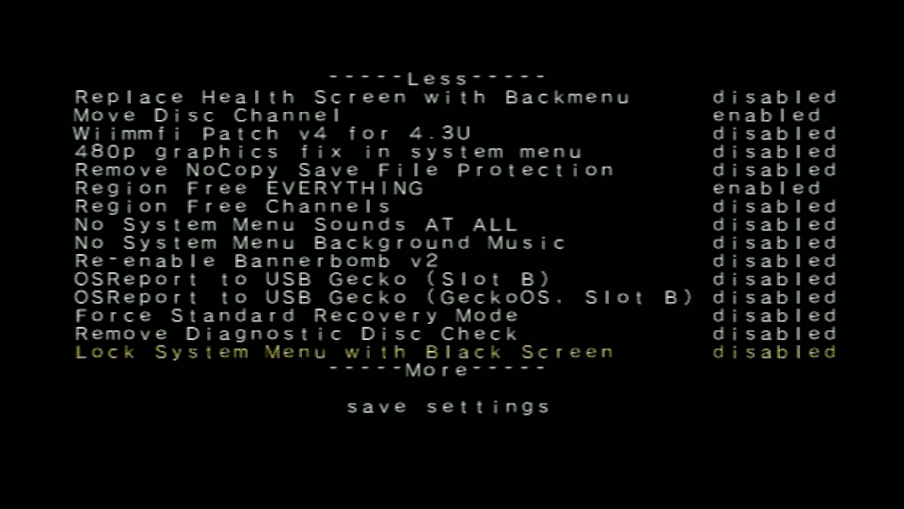
Go back to the main menu, open Settings, and cycle the Autoboot choices back to System Menu.
key("Escape")
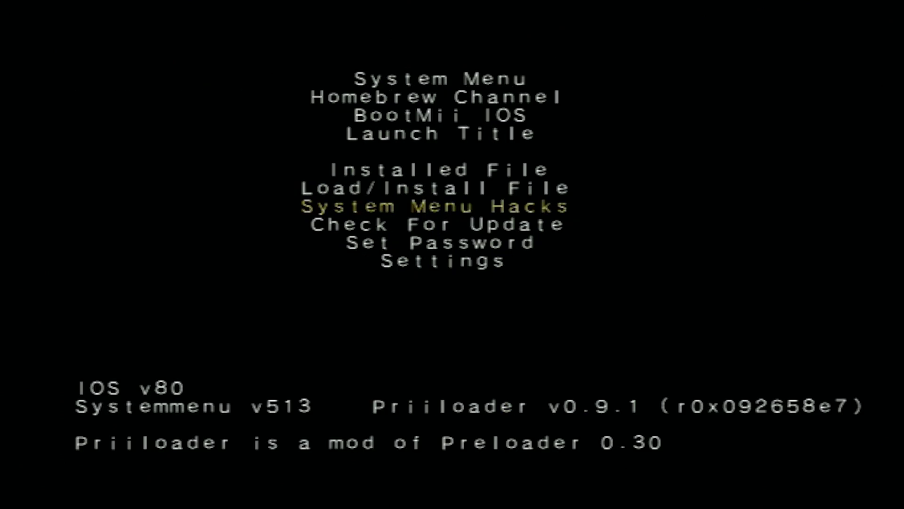
key("Down")
key("Down")
key("Down")
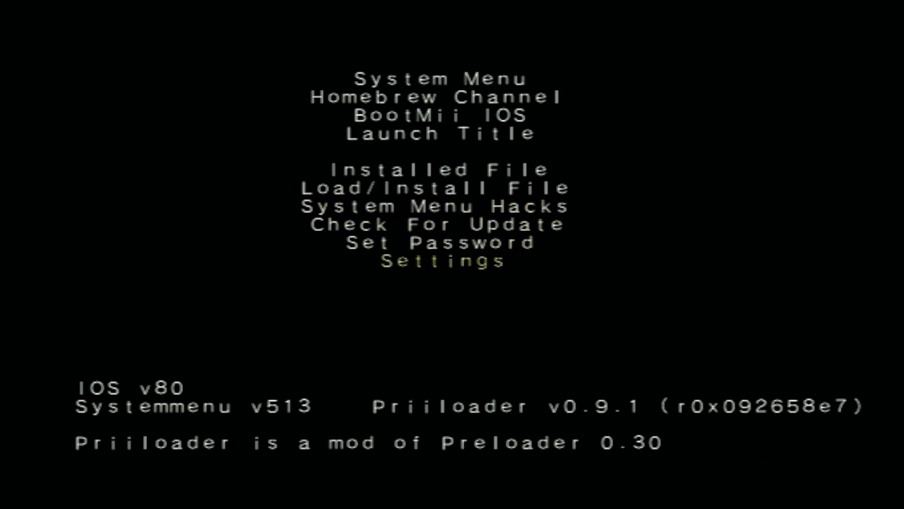
key("Return")
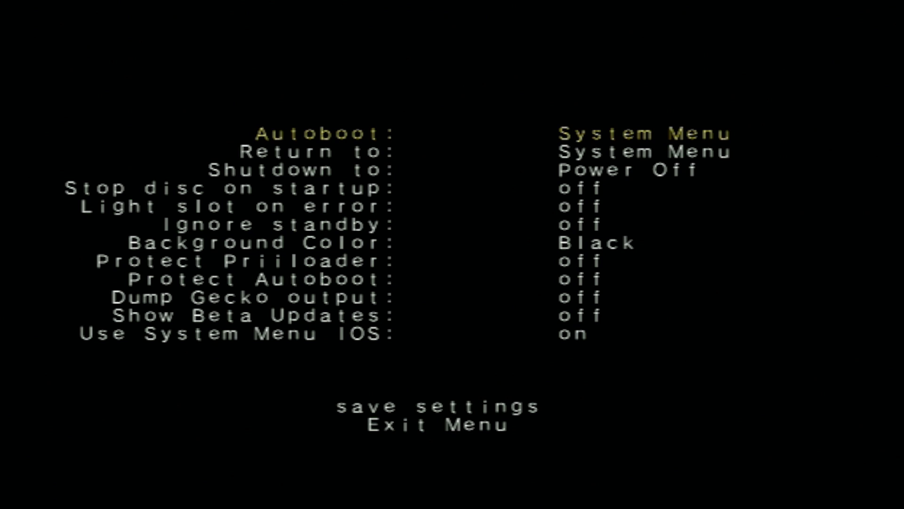
key("Right")
key("Right")
key("Right")
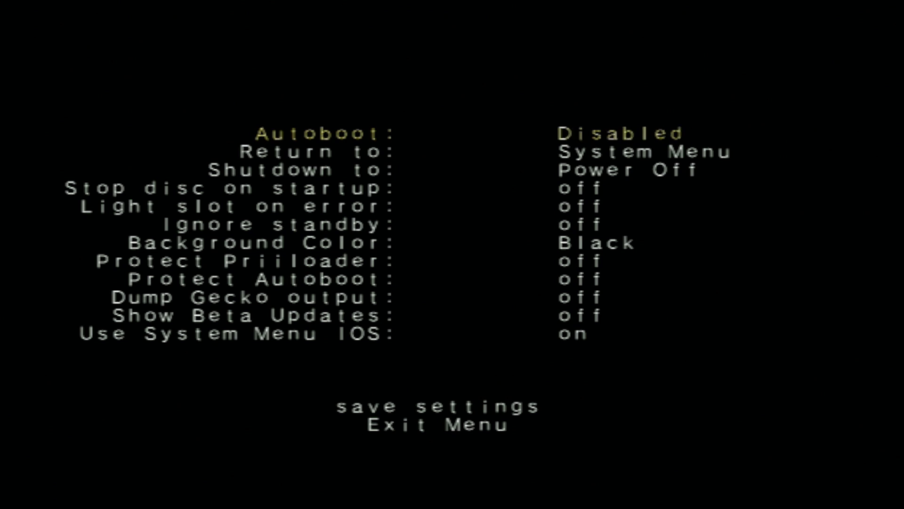
key("Right")
key("Right")
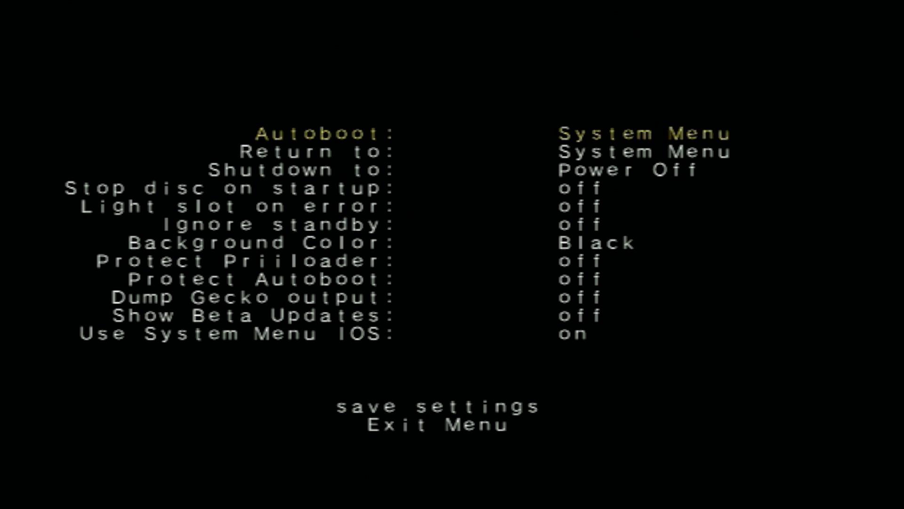
Try the background colour and shutdown options, leaving them at black and Power Off.
key("Down")
key("Down")
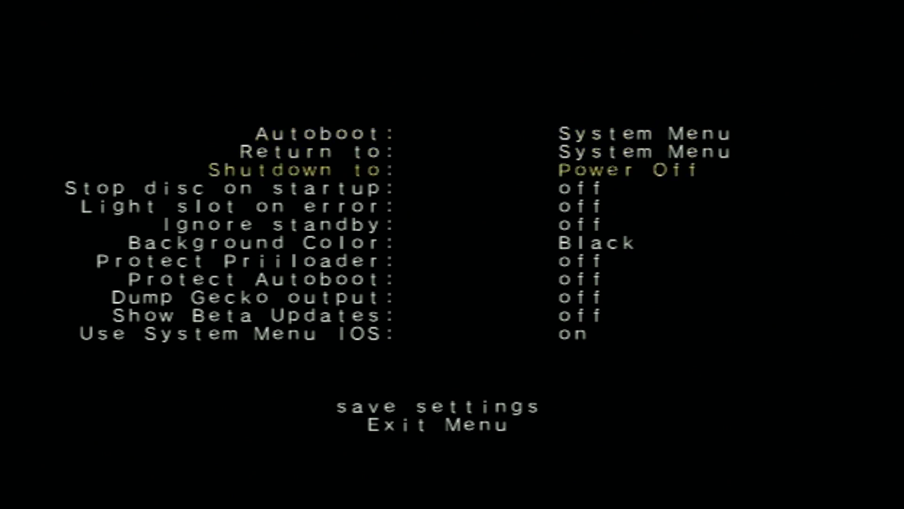
key("Down")
key("Down")
key("Down")
key("Down")
key("Right")
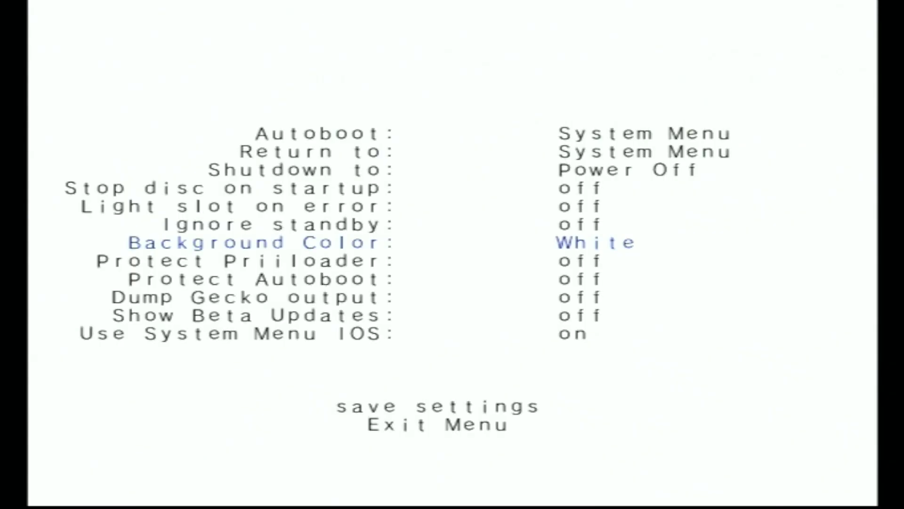
key("Right")
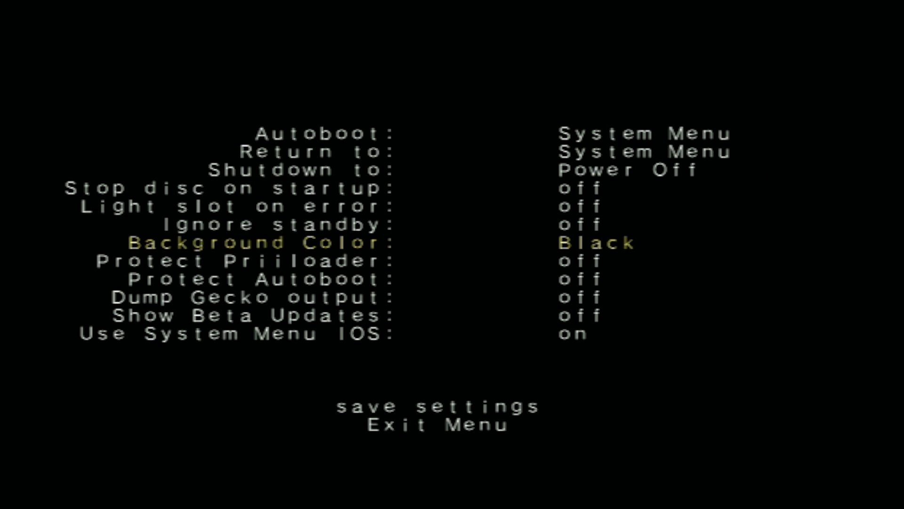
key("Up")
key("Up")
key("Up")
key("Up")
key("Right")
key("Right")
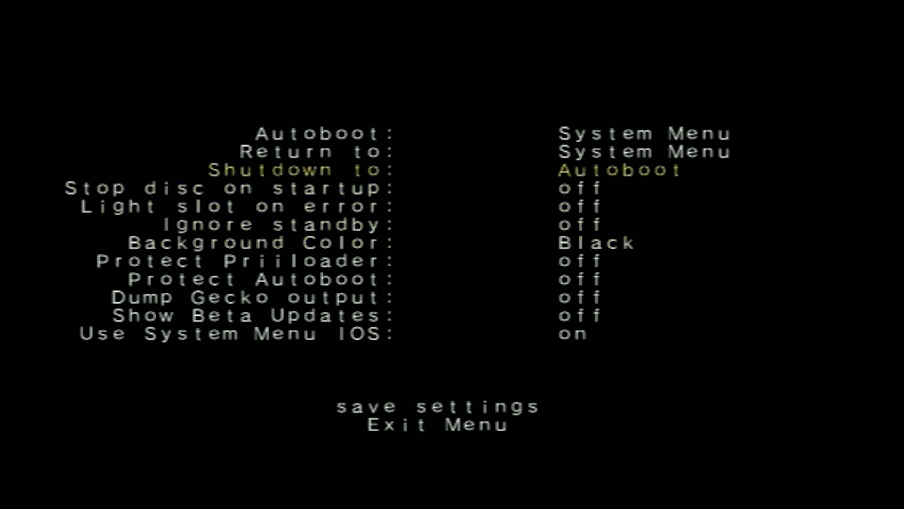
key("Right")
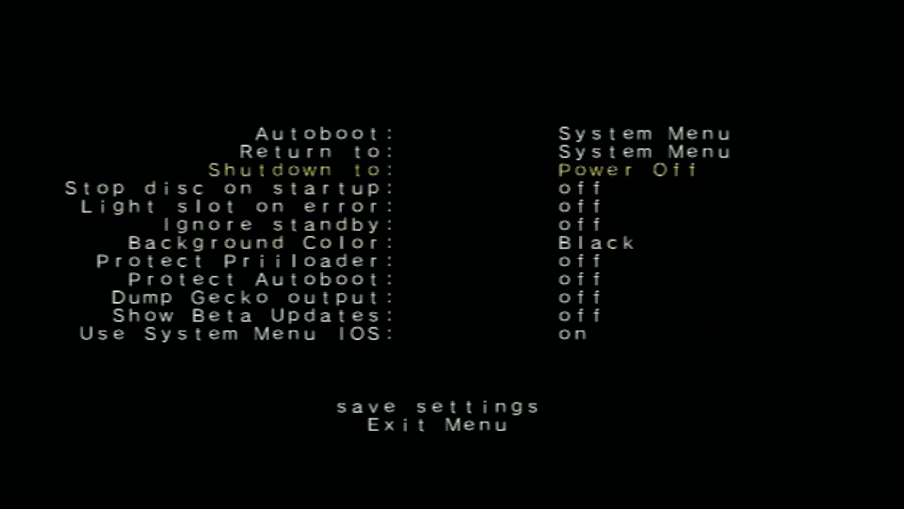
Set Return to to Autoboot and Autoboot to Homebrew Channel.
key("Up")
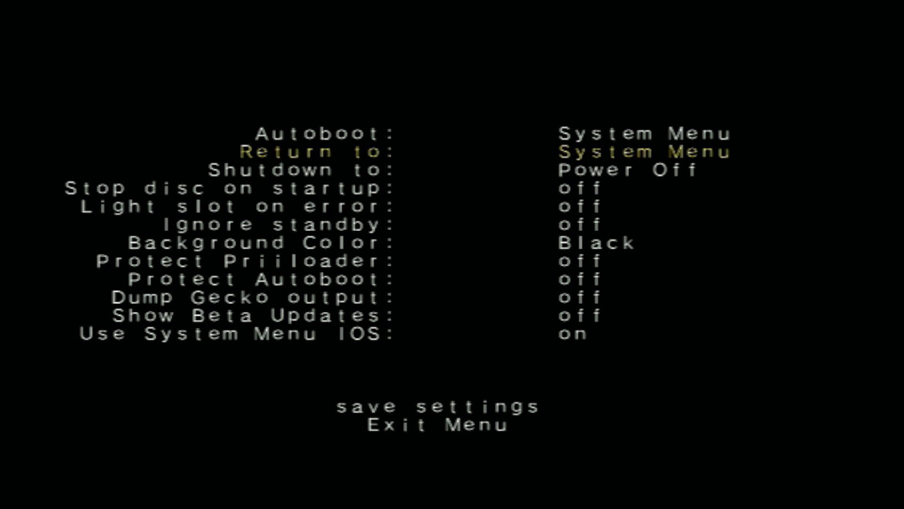
key("Right")
key("Left")
key("Left")
key("Up")
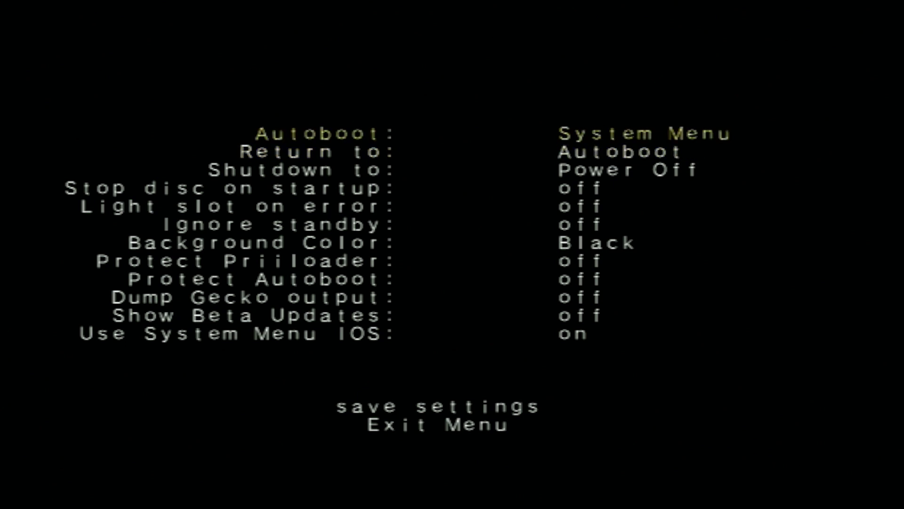
key("Right")
key("Right")
key("Right")
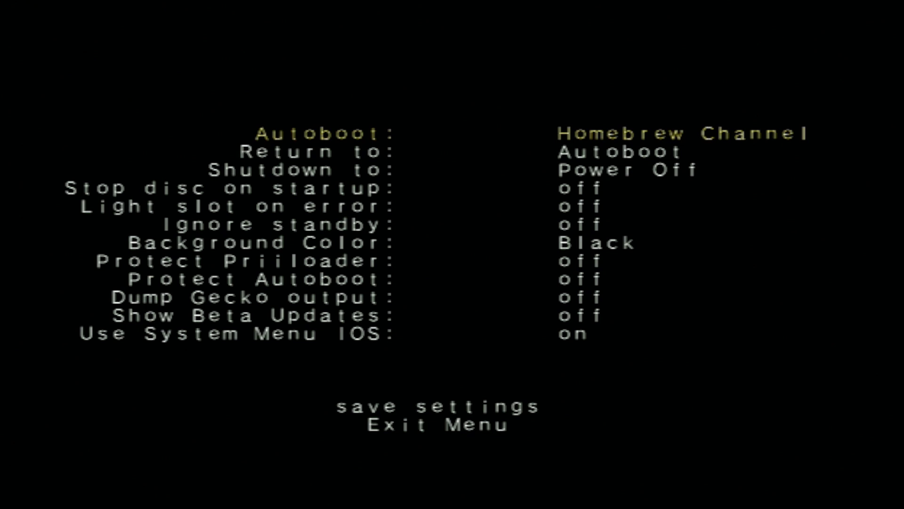
Save the Priiloader settings and return to the main menu.
key("Down")
key("Down")
key("Down")
key("Down")
key("Down")
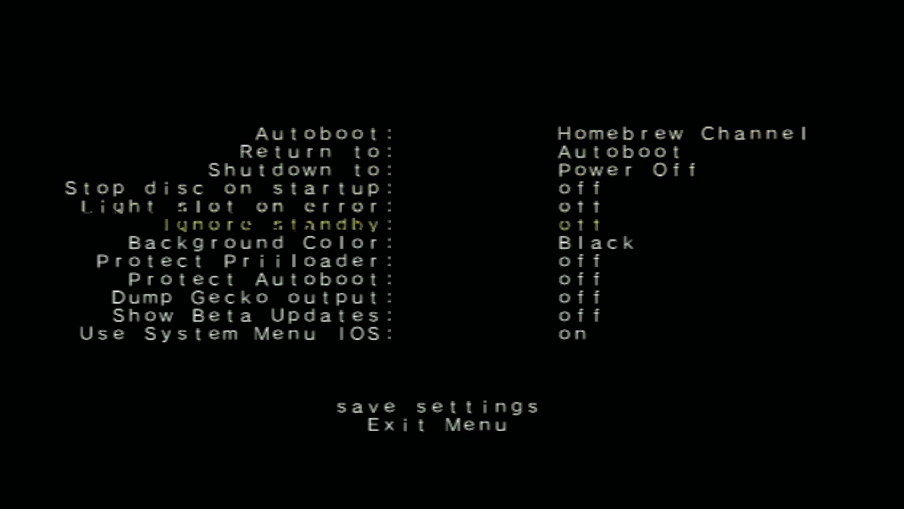
key("Down")
key("Down")
key("Down")
key("Down")
key("Down")
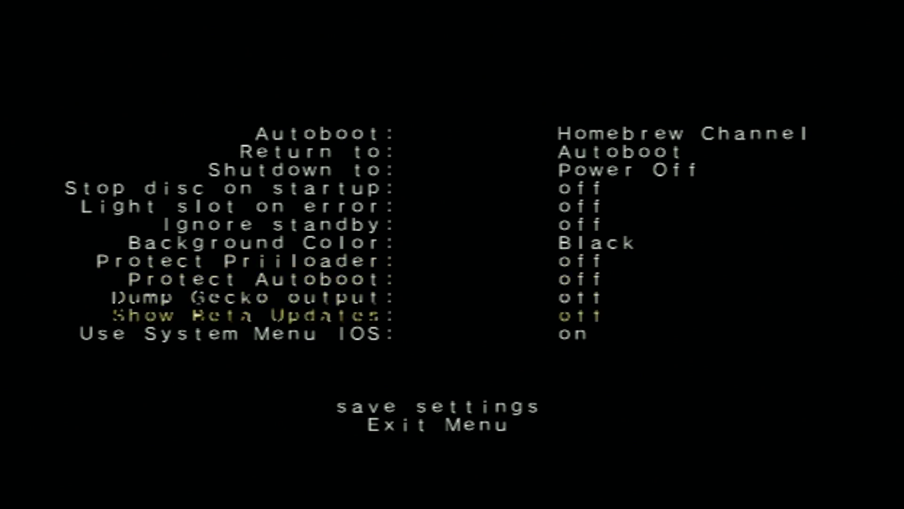
key("Down")
key("Down")
key("Down")
key("Up")
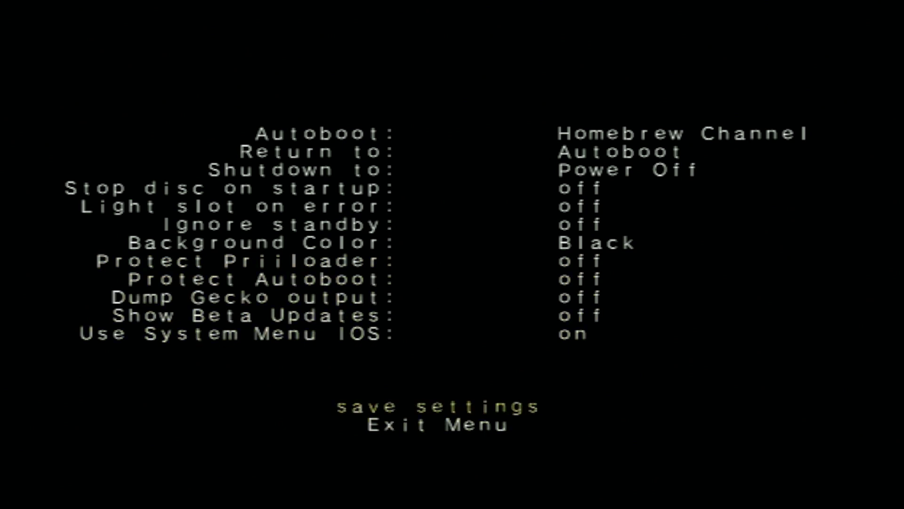
key("Return")
key("Down")
key("Return")
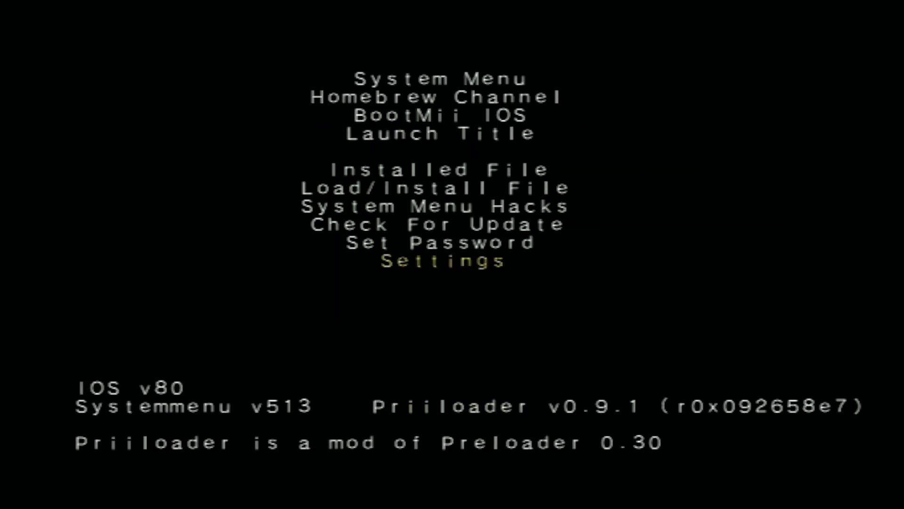